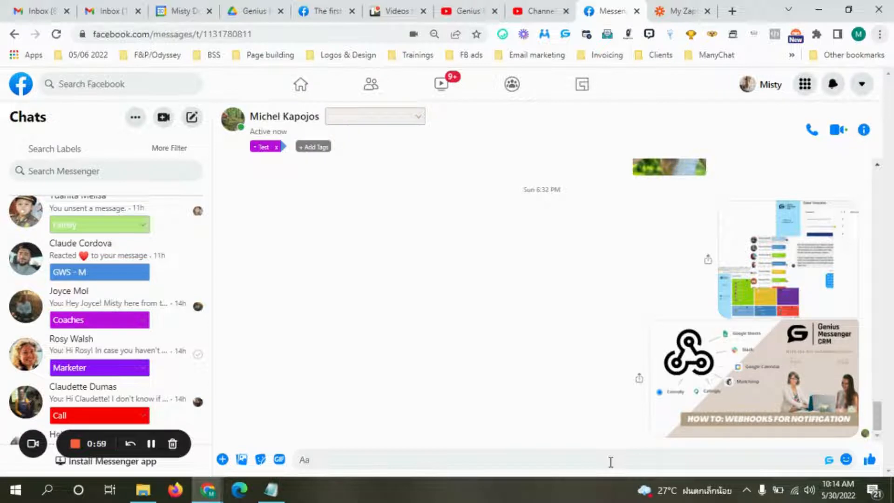
Open the Genius panel for this chat and switch to its bell tab, showing the empty Set Notification form.
click(829, 462)
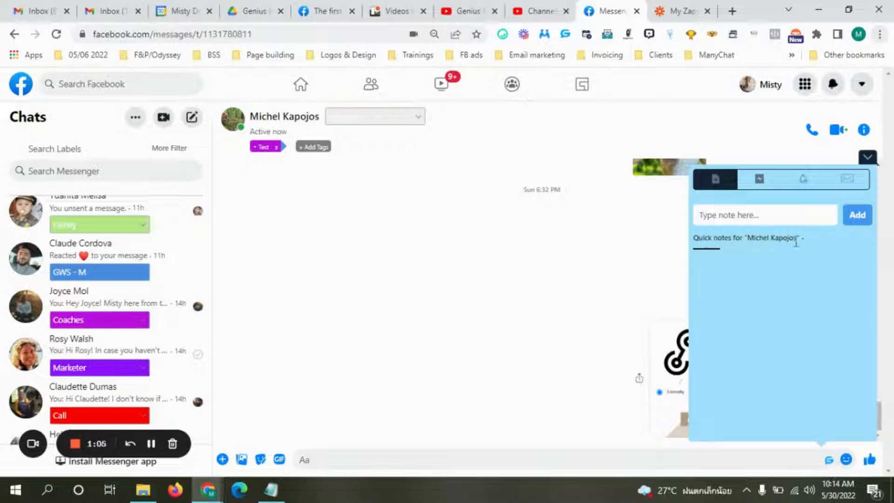
click(758, 187)
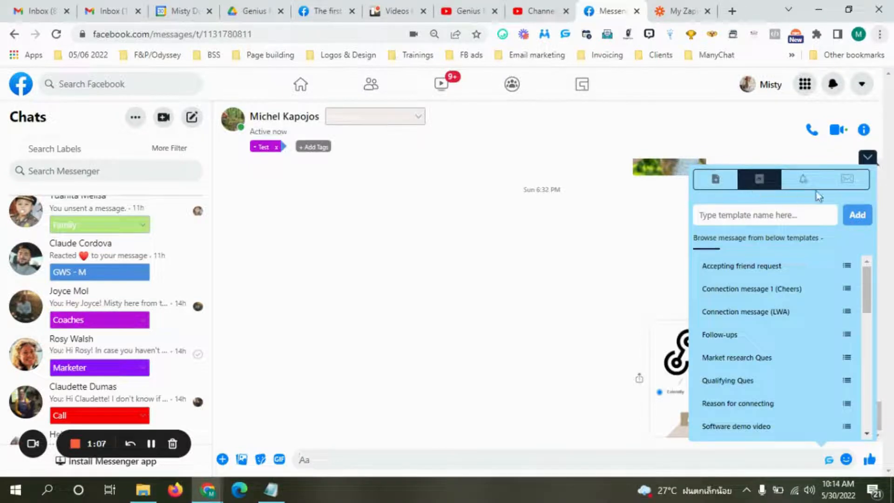
click(854, 187)
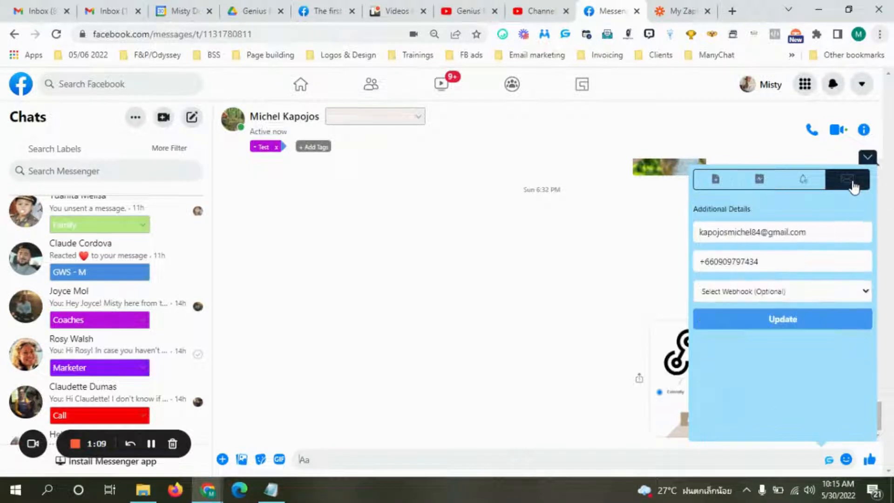
click(806, 188)
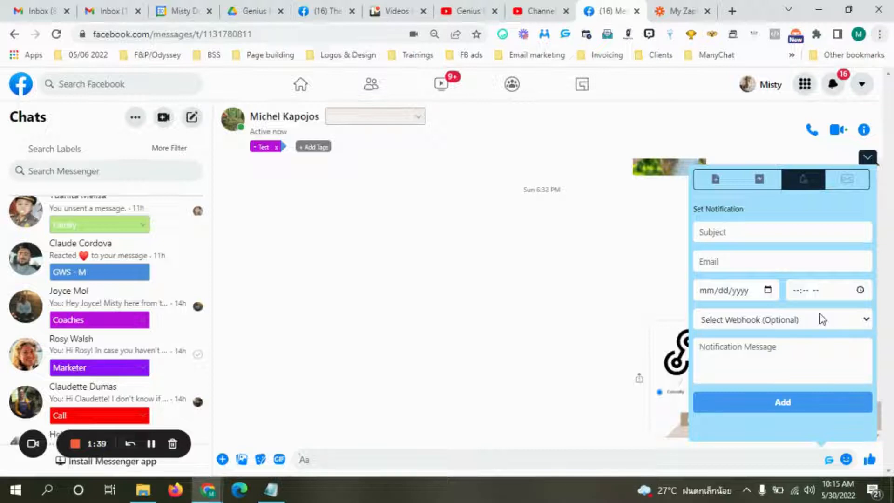
Create a new Zap using Webhooks by Zapier with the Catch Hook trigger event.
click(675, 13)
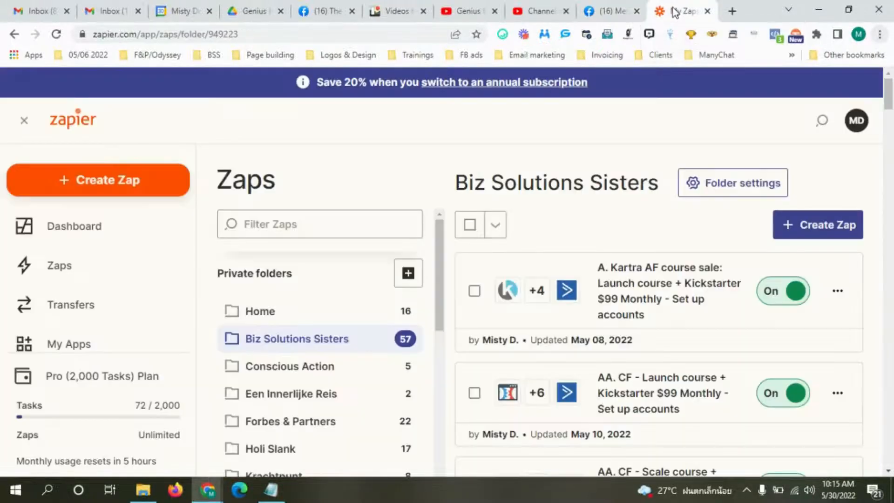
click(817, 232)
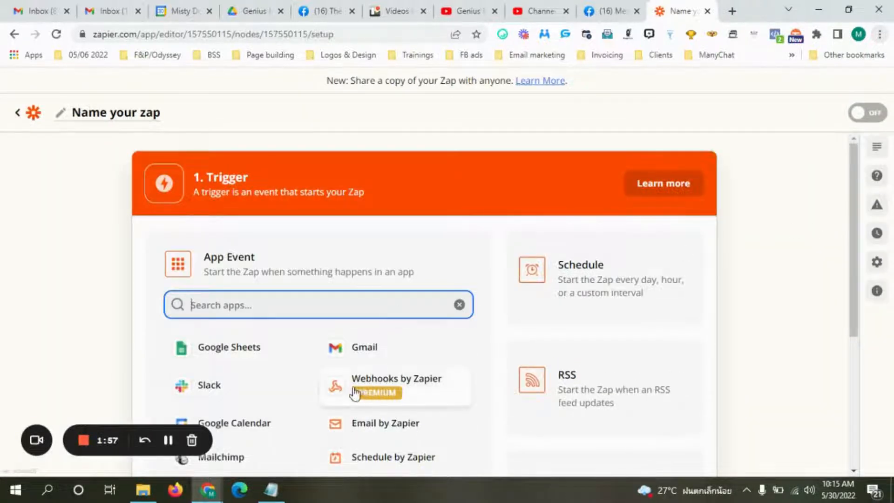
click(390, 393)
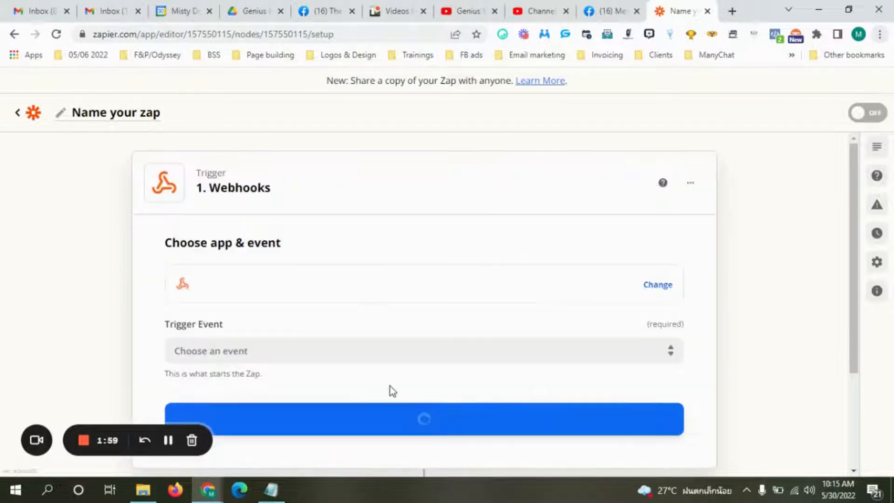
click(339, 348)
click(295, 428)
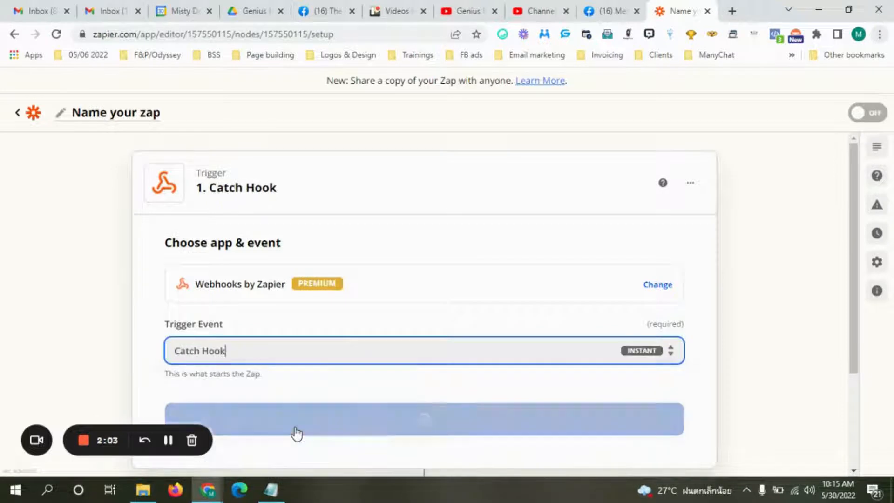
click(399, 432)
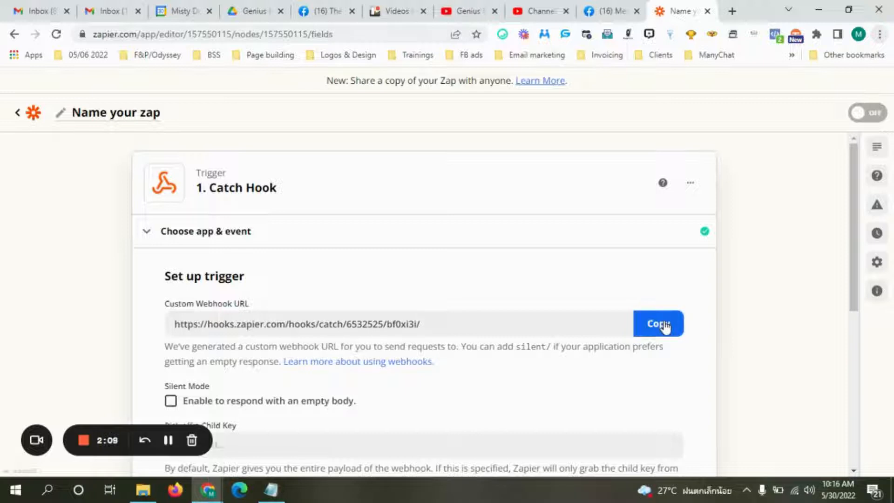
Copy the Catch Hook custom webhook URL and bring up the Genius Messenger CRM extension.
click(665, 325)
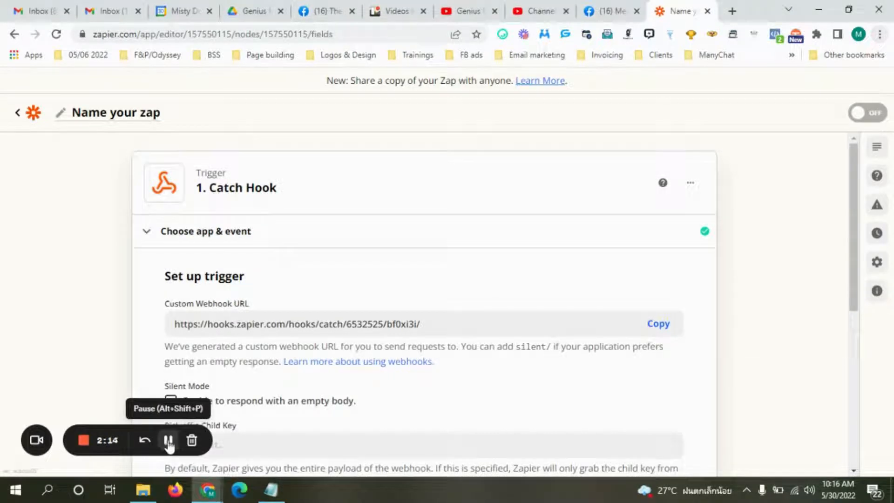
click(658, 329)
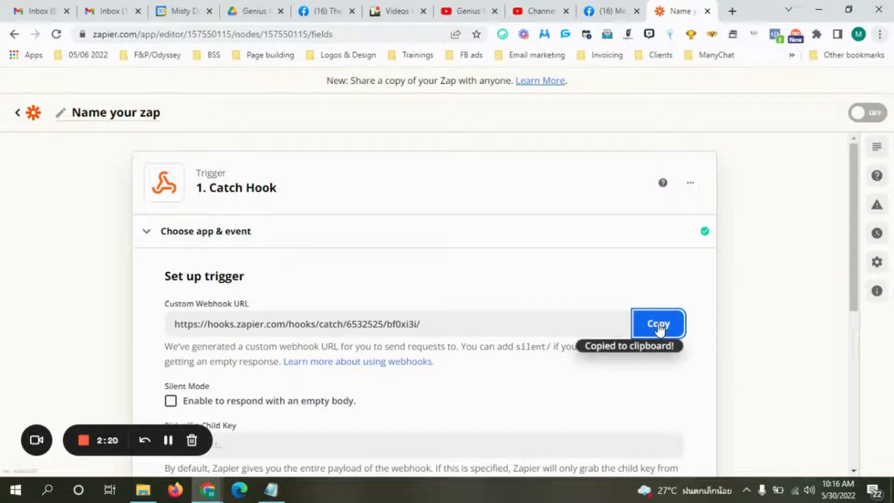
click(565, 34)
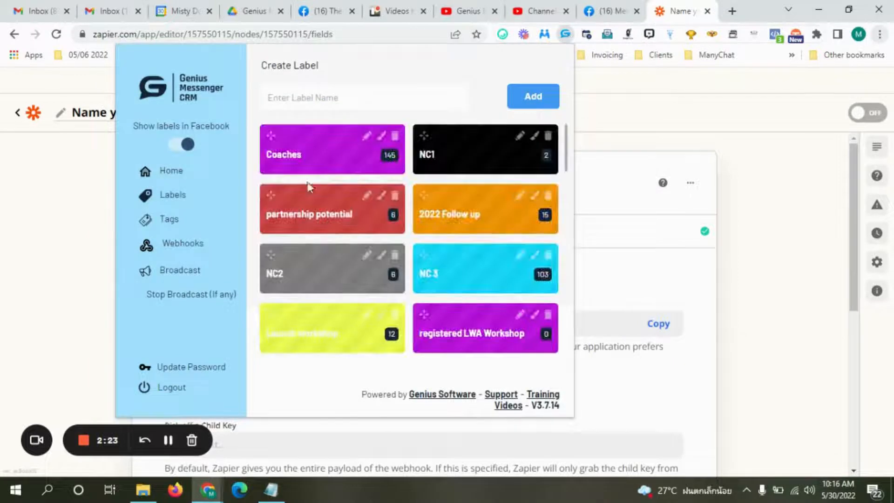
Add a Genius webhook titled 'Notifications' with the copied Zapier hook URL.
click(183, 244)
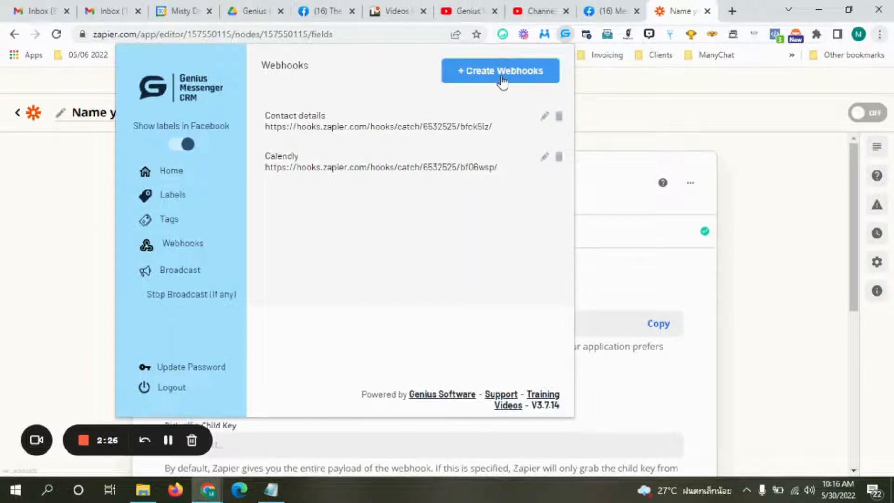
click(501, 76)
click(383, 227)
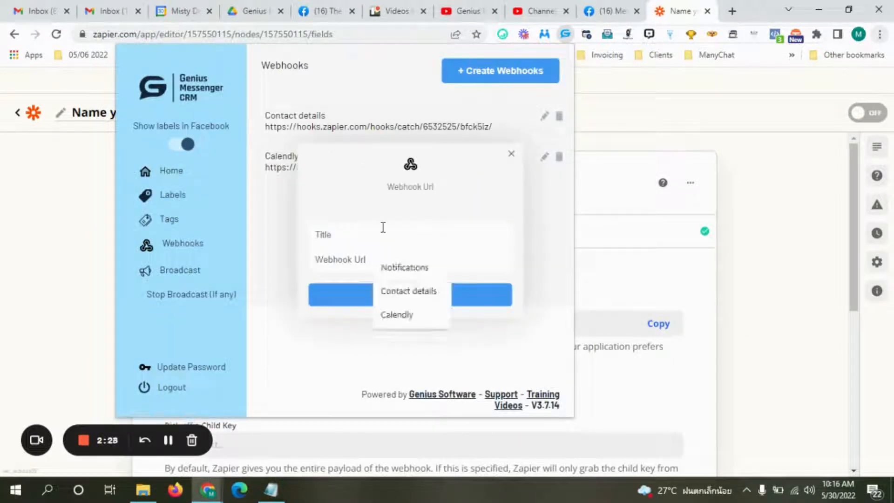
text(Notifications)
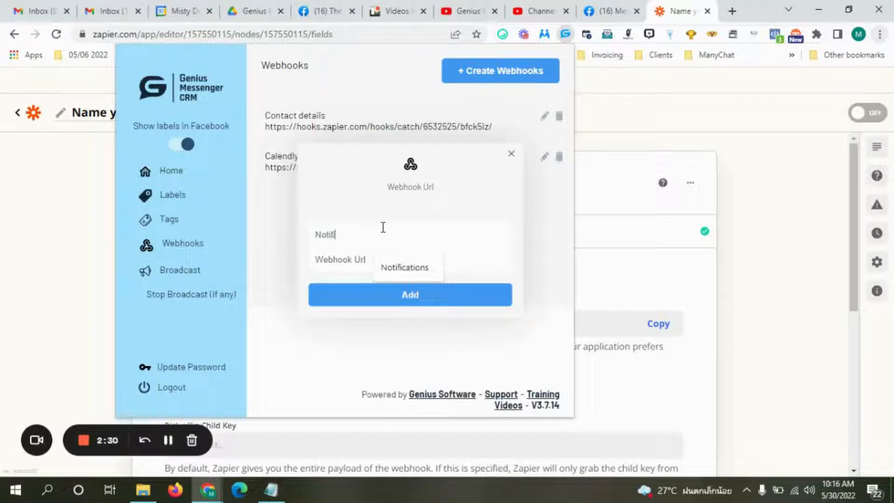
click(359, 259)
click(364, 284)
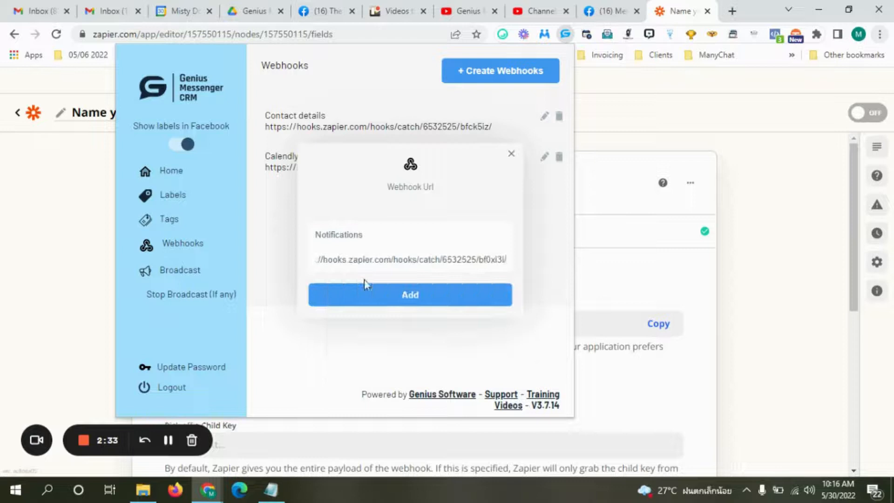
click(375, 301)
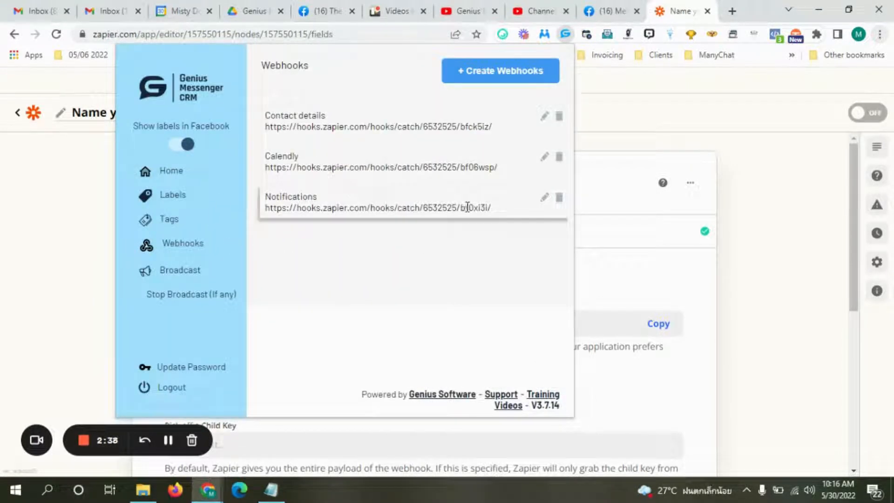
click(753, 237)
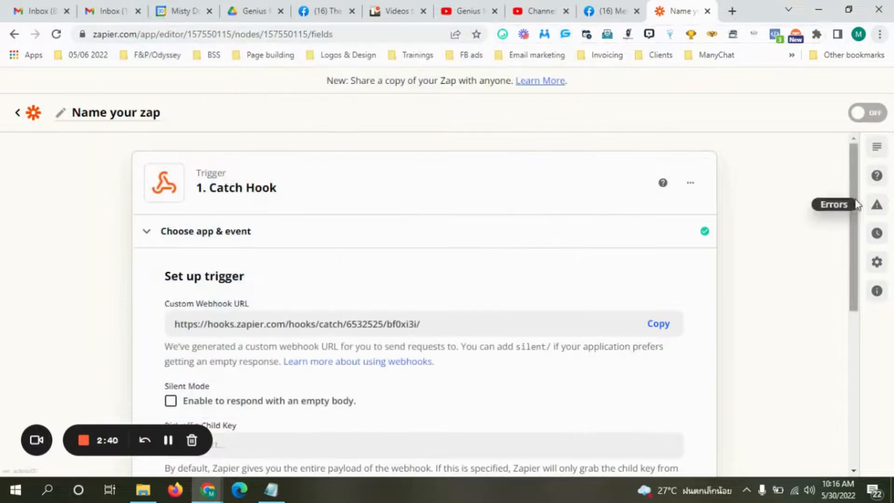
Continue the Catch Hook setup to the Test trigger stage, then return to Messenger.
drag(853, 197, 862, 297)
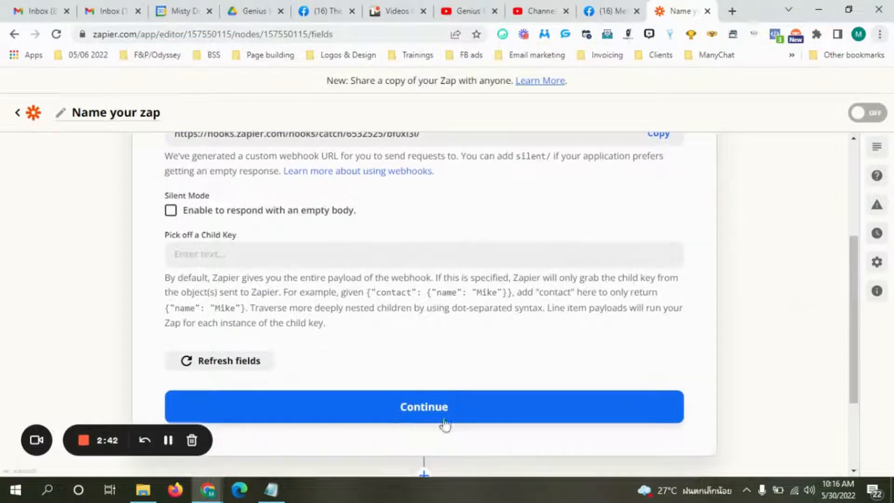
click(433, 407)
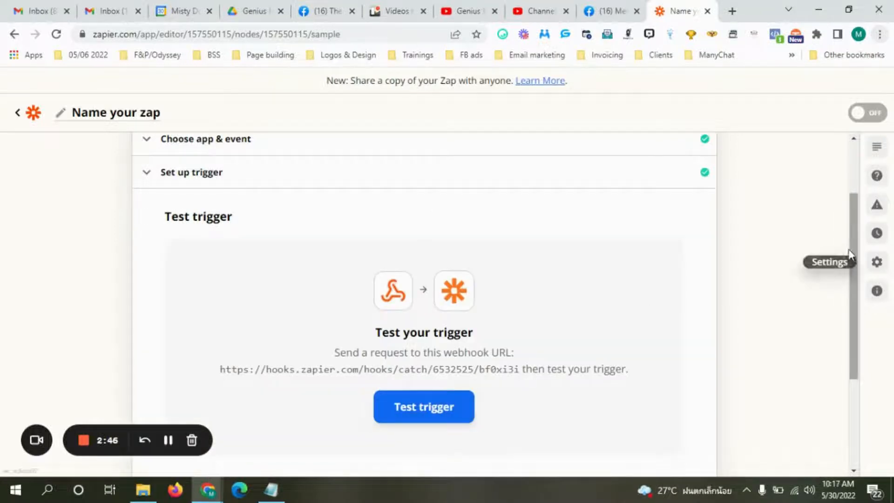
drag(851, 236, 858, 276)
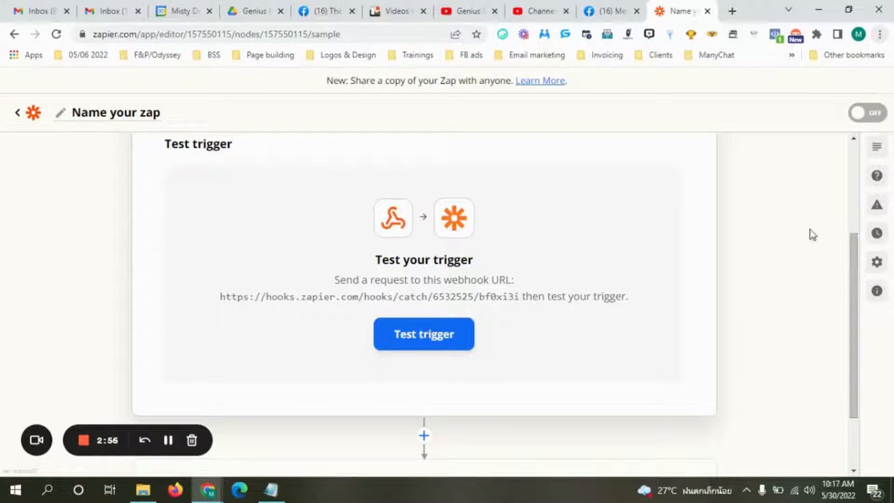
click(613, 16)
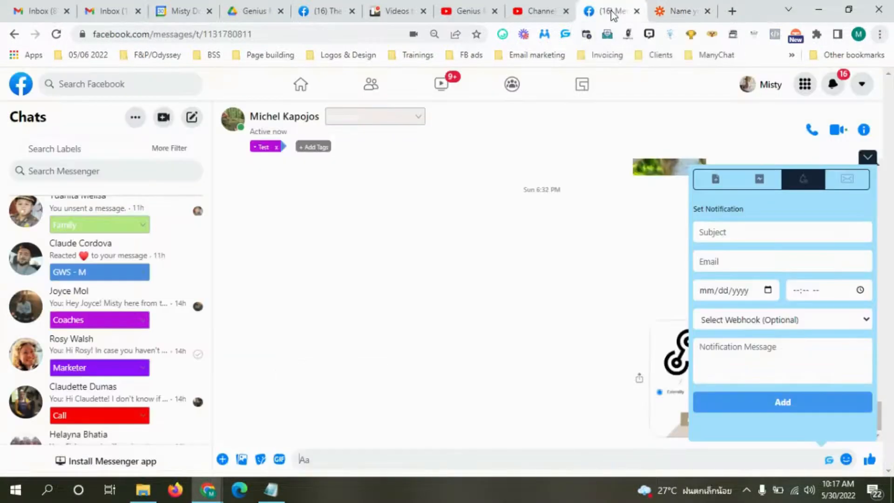
Enter 'Brainstorming session' as the notification subject, fixing the typo.
click(762, 230)
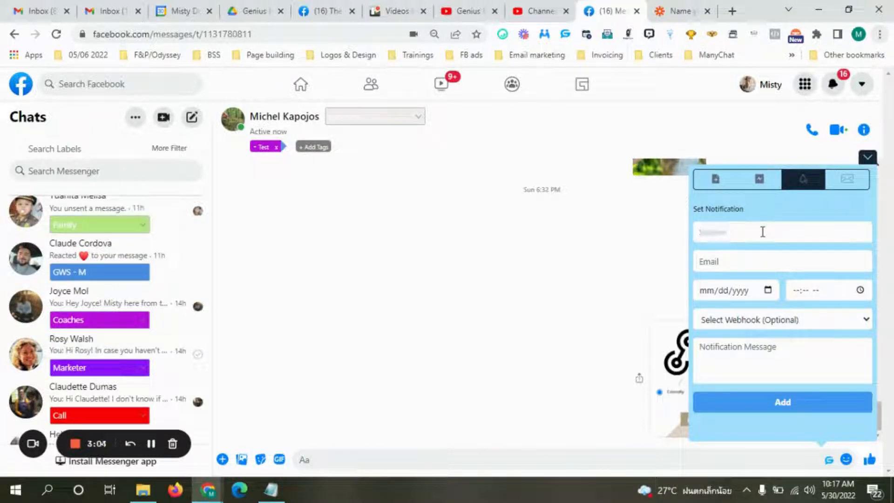
text(Brainstoming sa)
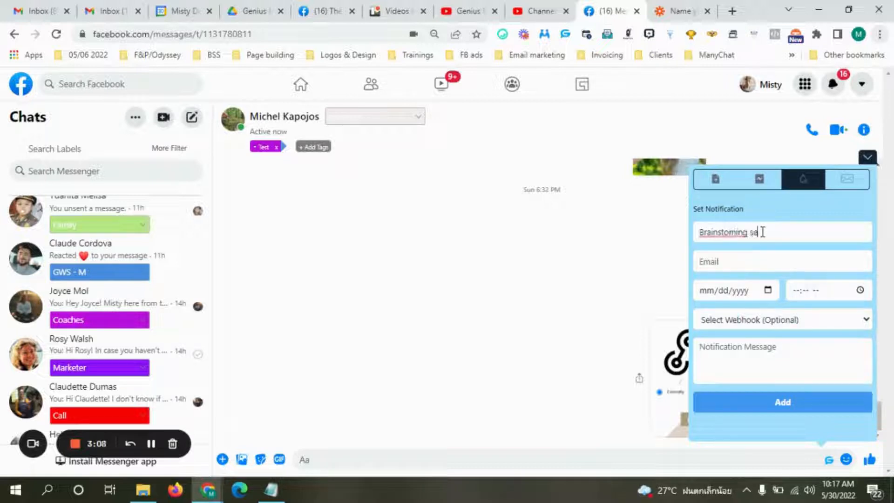
key(BackSpace)
text(ession)
click(729, 235)
text(r)
click(729, 263)
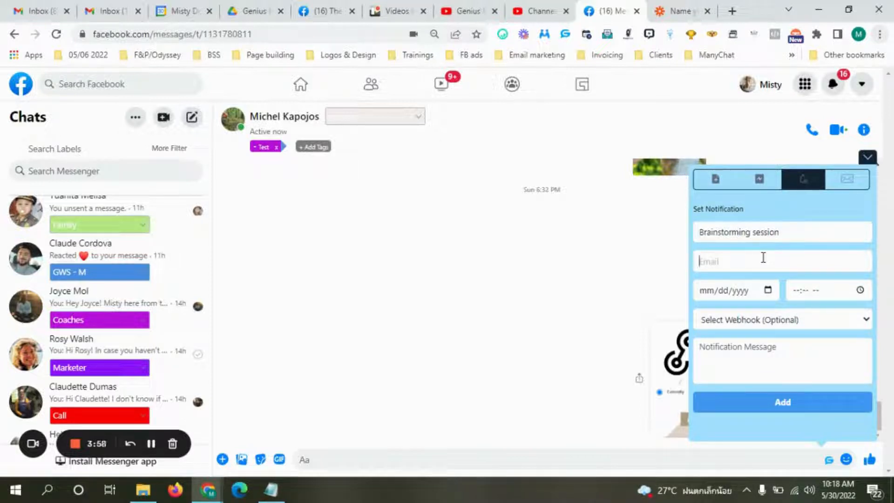
After checking the contact's additional details, type the notification e-mail address.
click(849, 181)
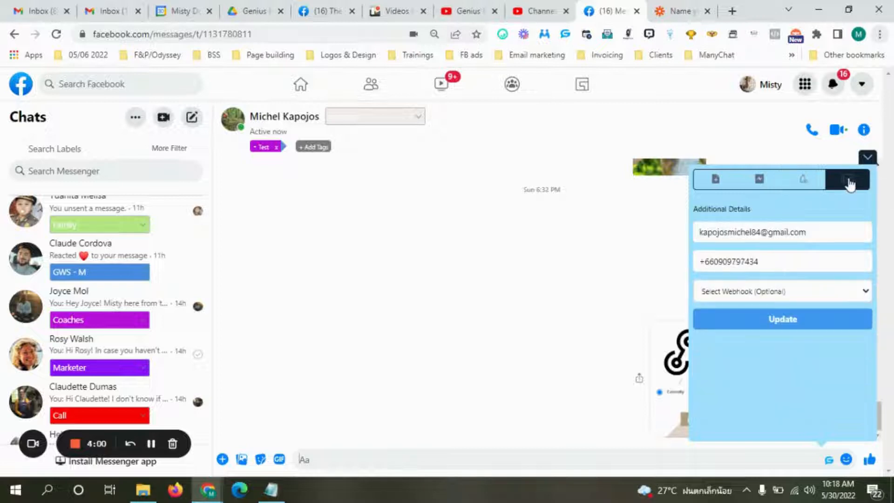
click(800, 187)
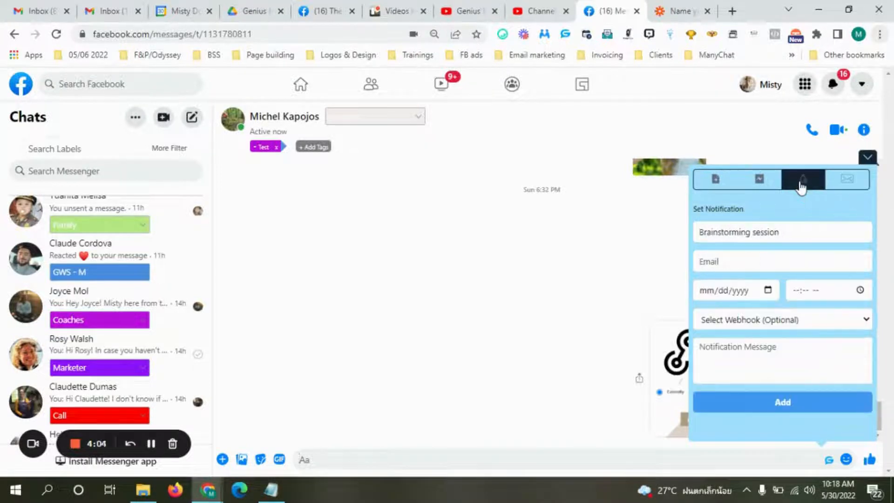
click(711, 265)
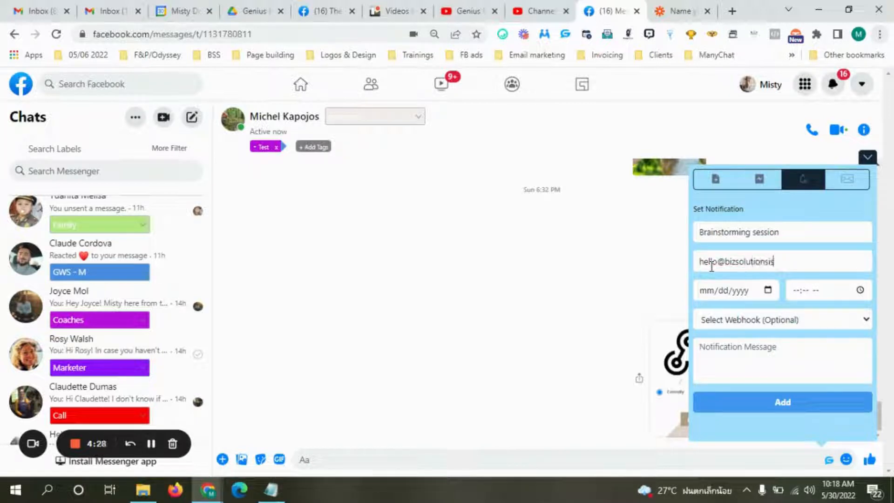
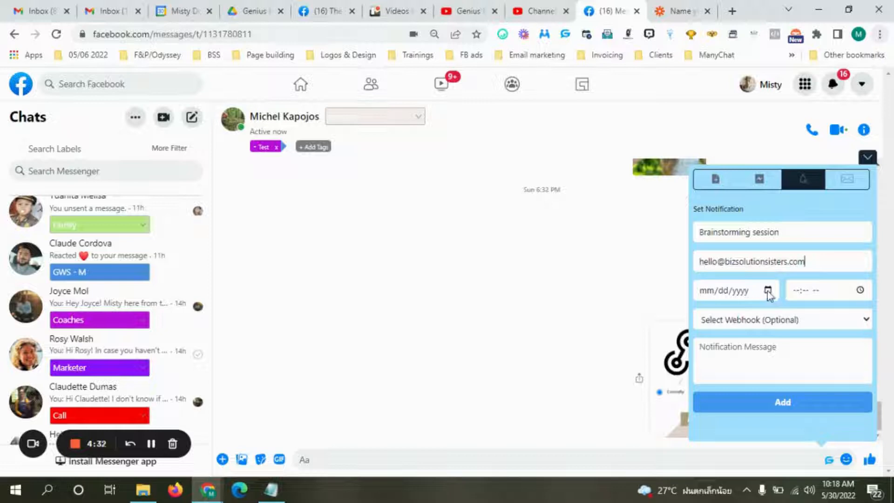
Set the notification date to 06/06/2022 and the time to 10:00 AM.
click(767, 290)
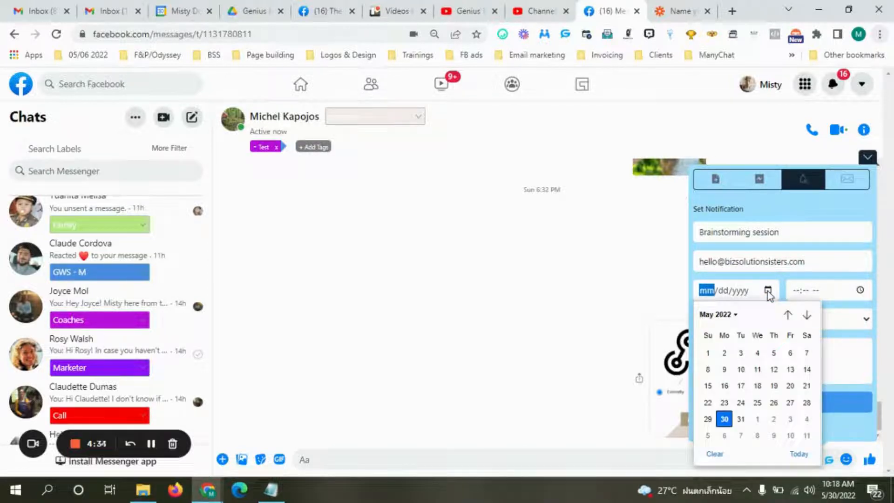
click(725, 436)
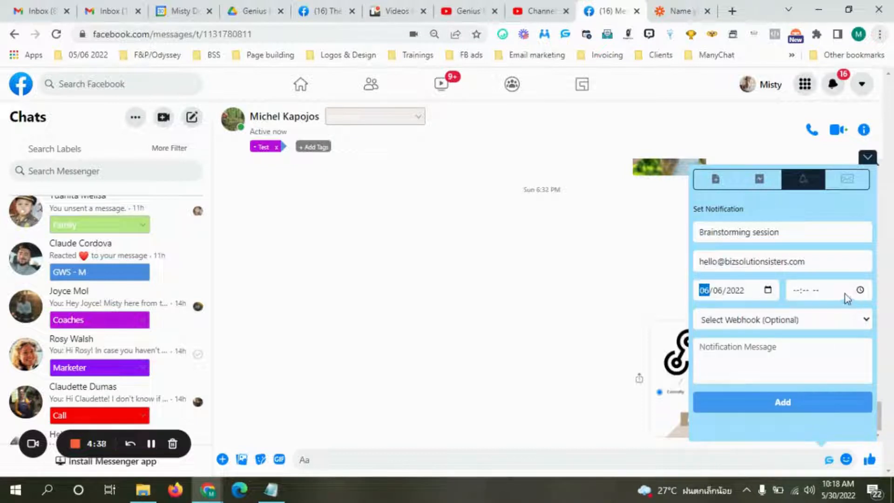
click(860, 290)
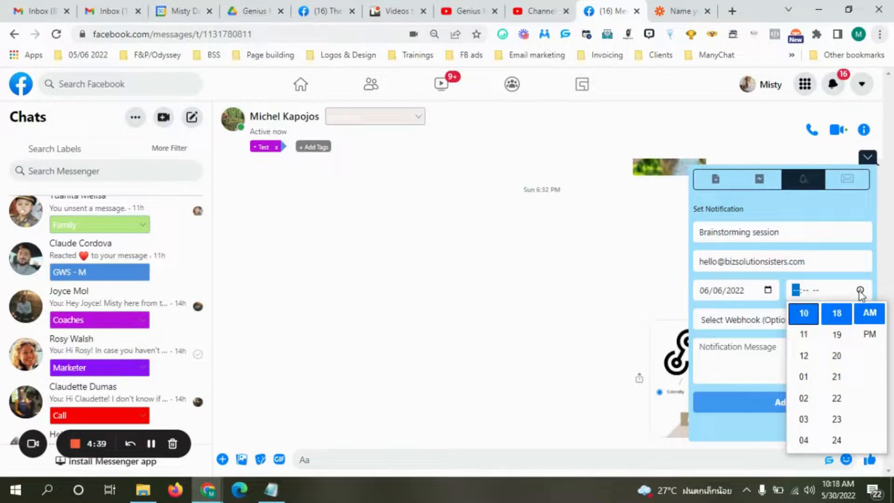
click(836, 319)
key(Up)
key(Up)
key(Up)
key(Up)
key(Up)
key(Up)
key(Up)
key(Up)
key(Up)
key(Up)
key(Up)
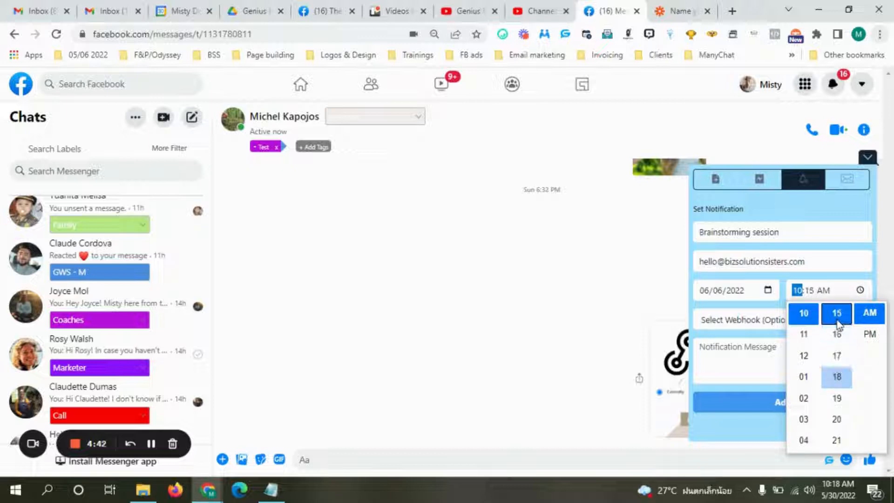
key(Up)
key(Up)
key(Up)
key(Up)
key(Up)
key(Up)
key(Up)
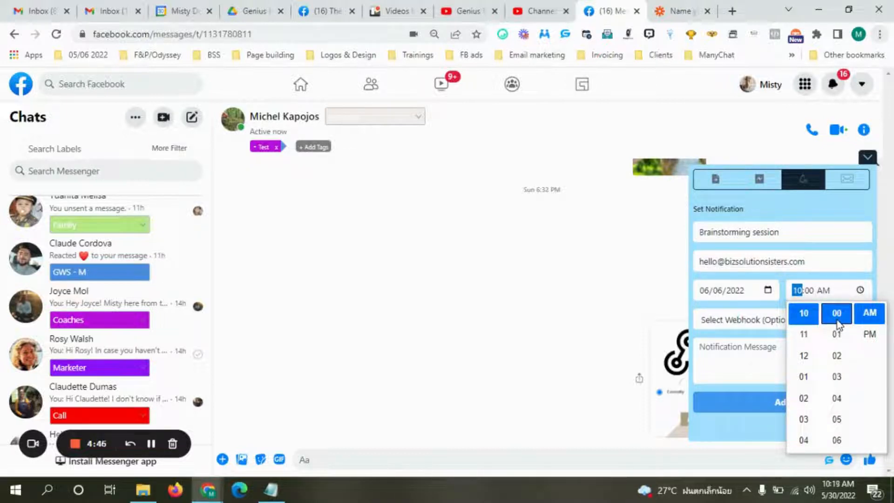
scroll(837, 319, up, 1)
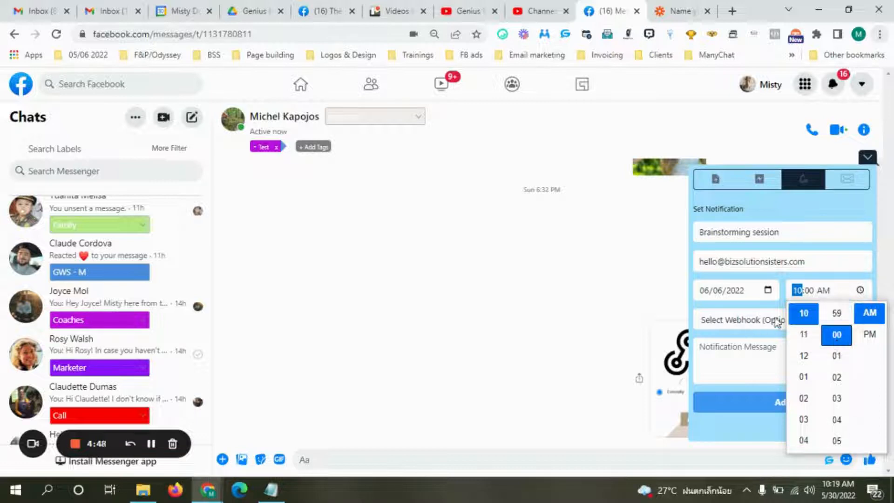
scroll(835, 354, up, 2)
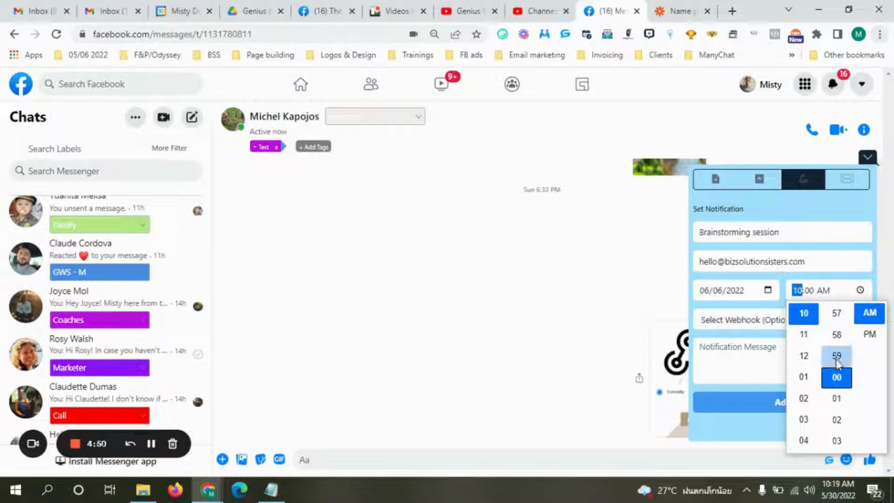
scroll(836, 368, up, 1)
click(734, 336)
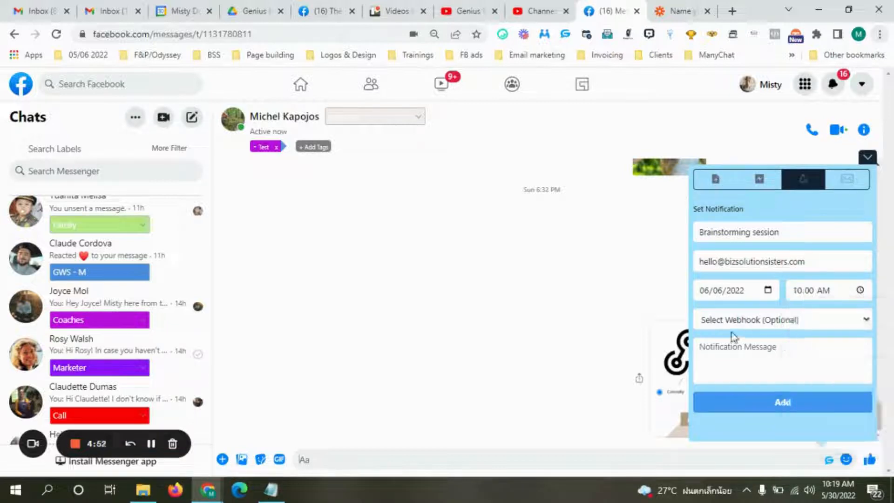
Route it to the Notifications webhook, add a brainstorming-session message naming the contact, and create it.
click(725, 324)
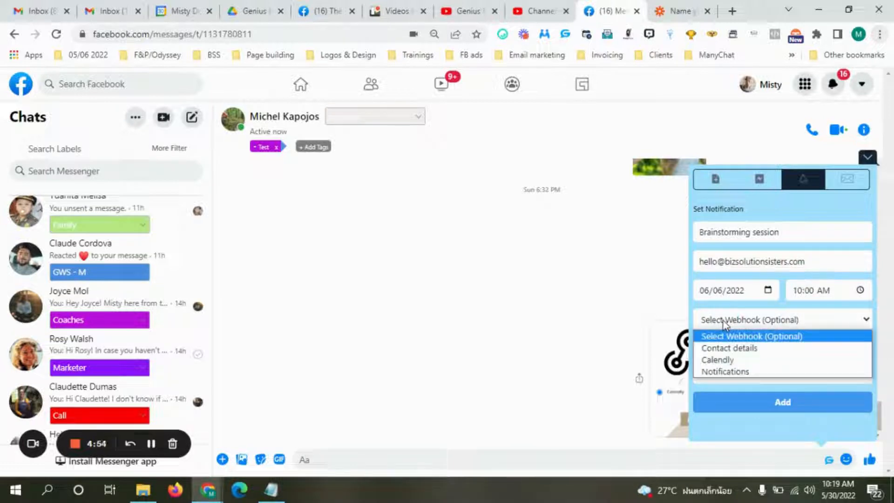
click(754, 373)
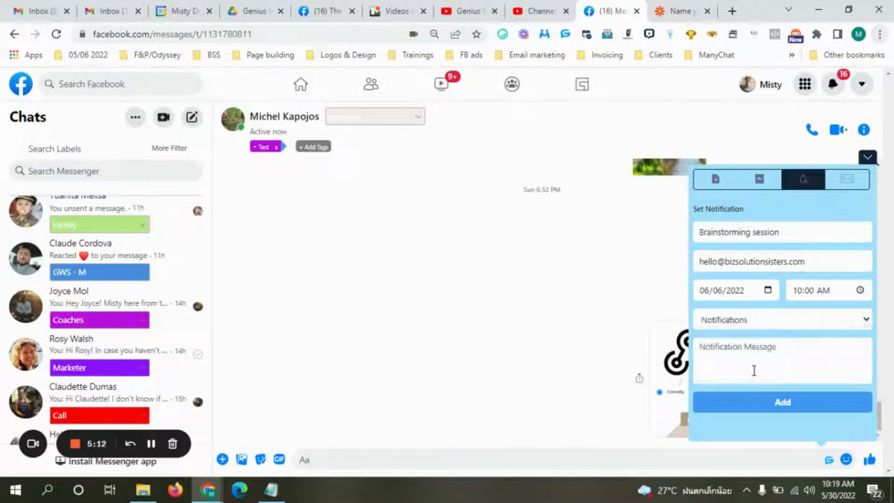
click(742, 353)
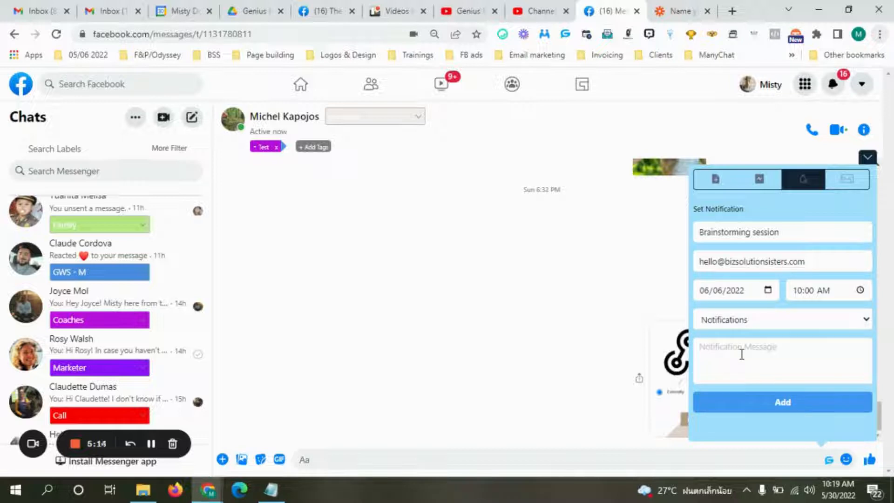
text(Br)
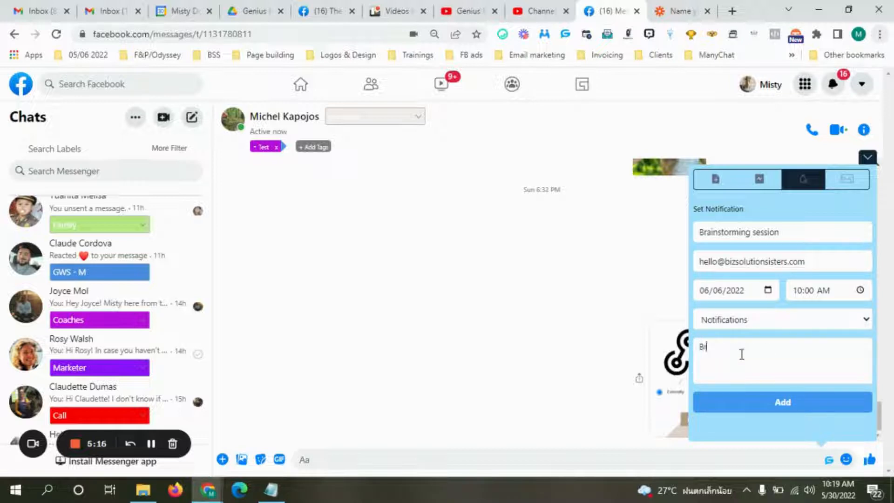
text(ainstorming se)
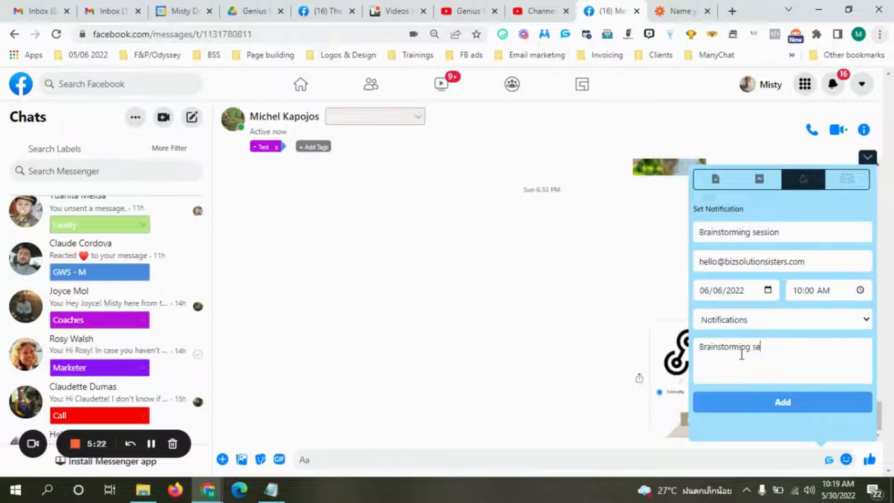
text(ssion with Michel)
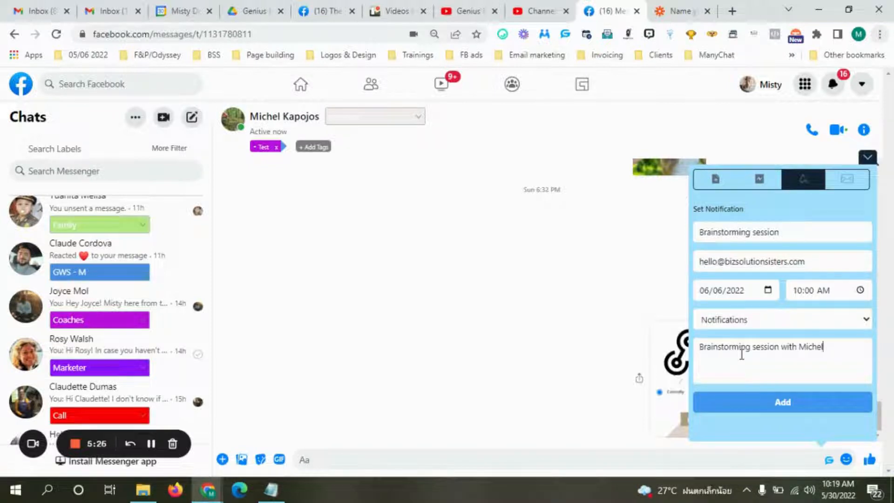
text(.)
click(781, 405)
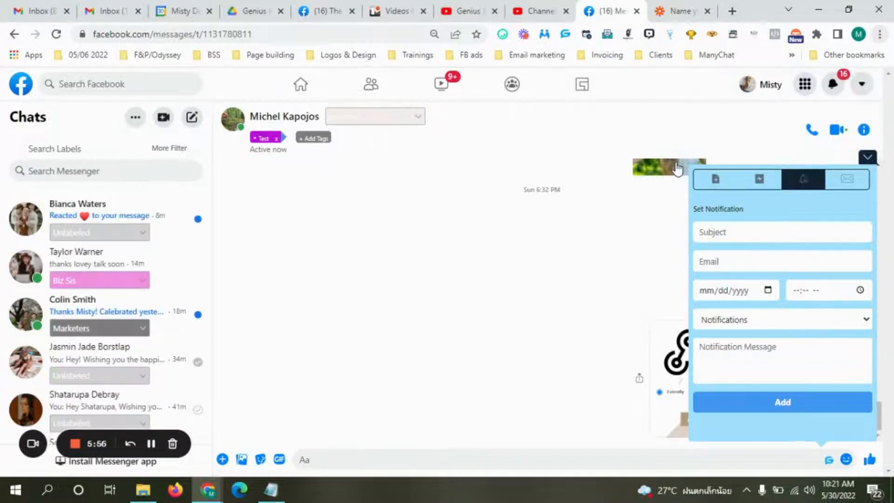
Test the Catch Hook trigger to capture the Brainstorming session request, then continue.
click(677, 13)
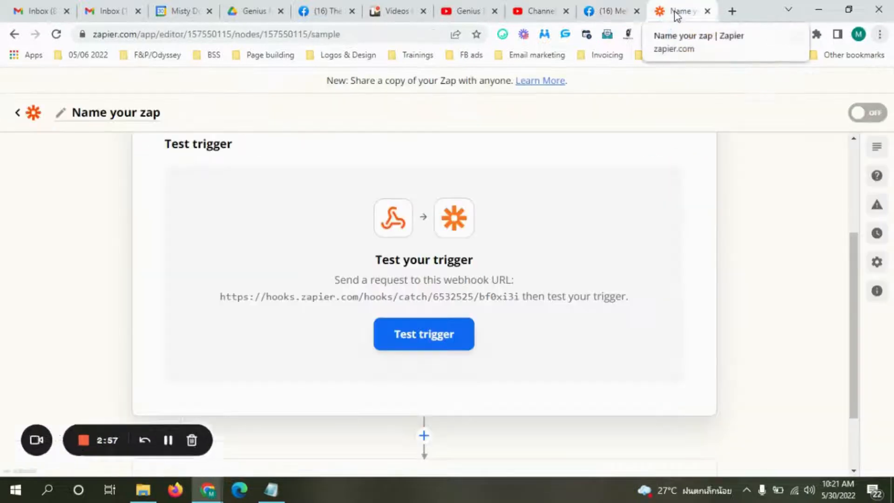
click(422, 340)
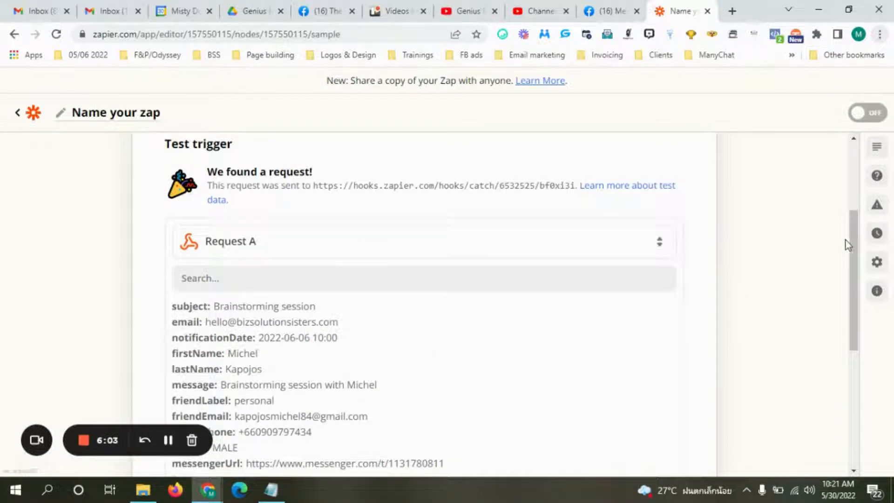
drag(855, 248, 863, 288)
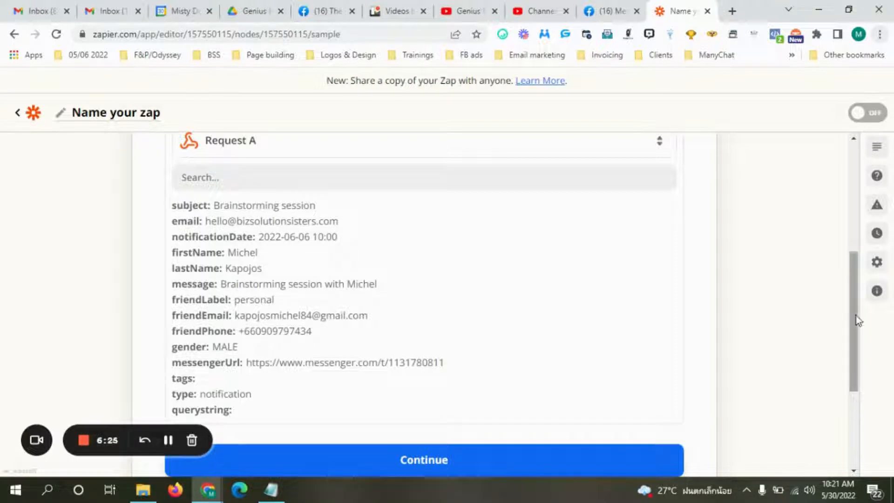
drag(851, 296, 862, 340)
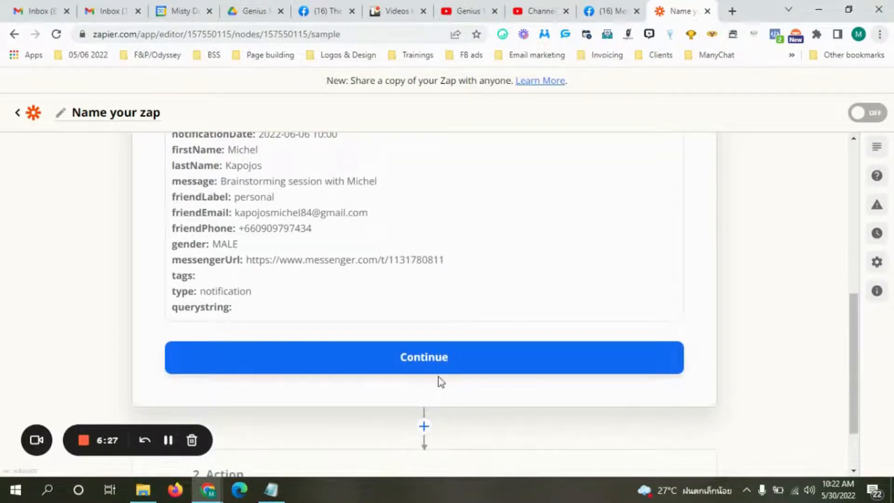
click(422, 365)
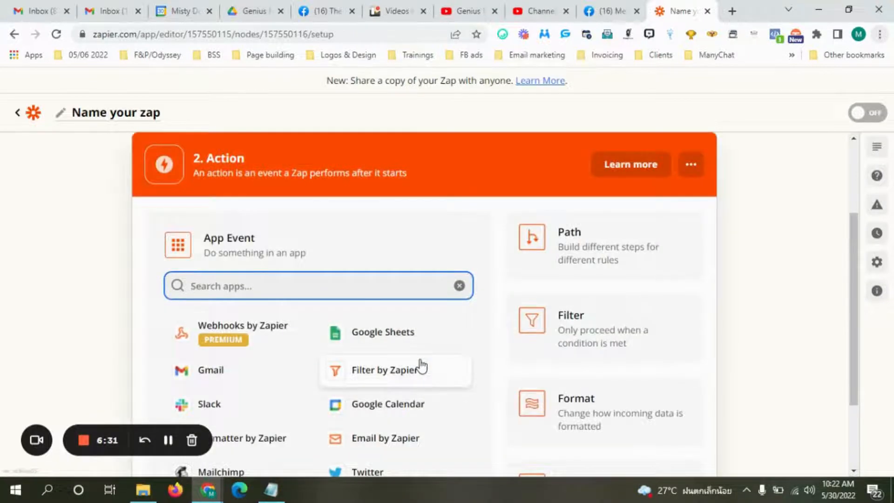
Set the action to Google Calendar with the Create Detailed Event action event, then continue.
drag(851, 248, 862, 315)
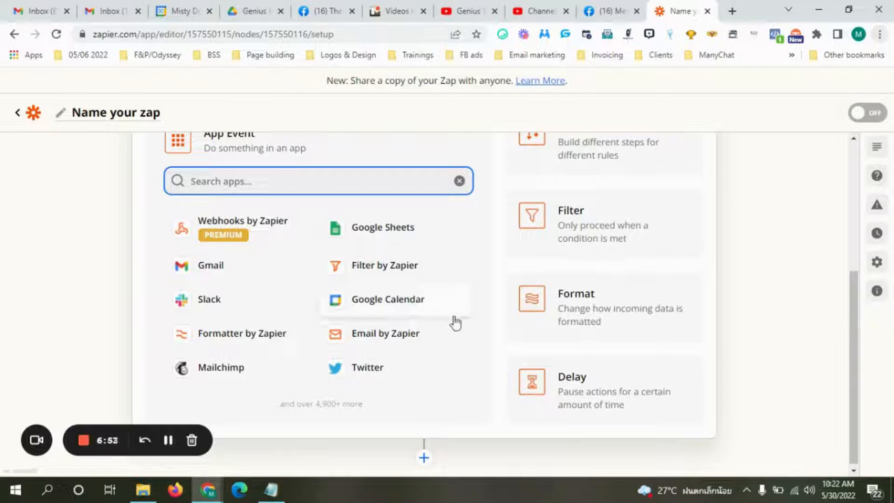
click(406, 303)
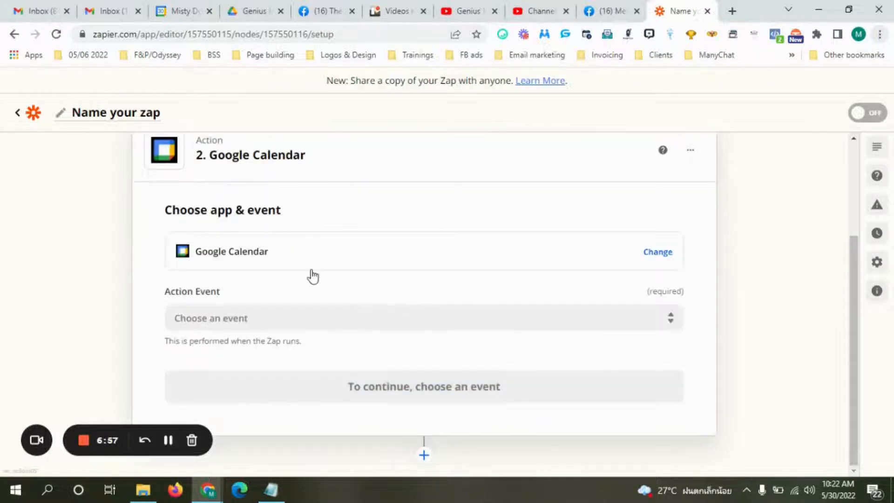
click(244, 259)
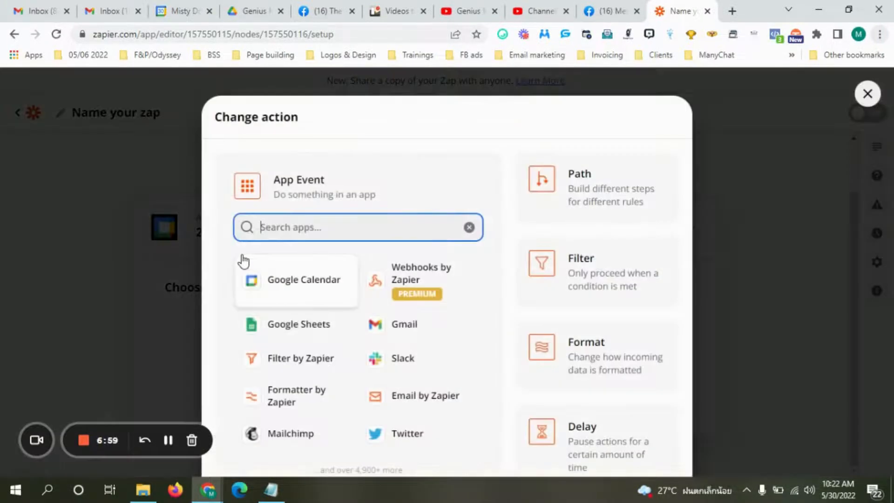
click(266, 282)
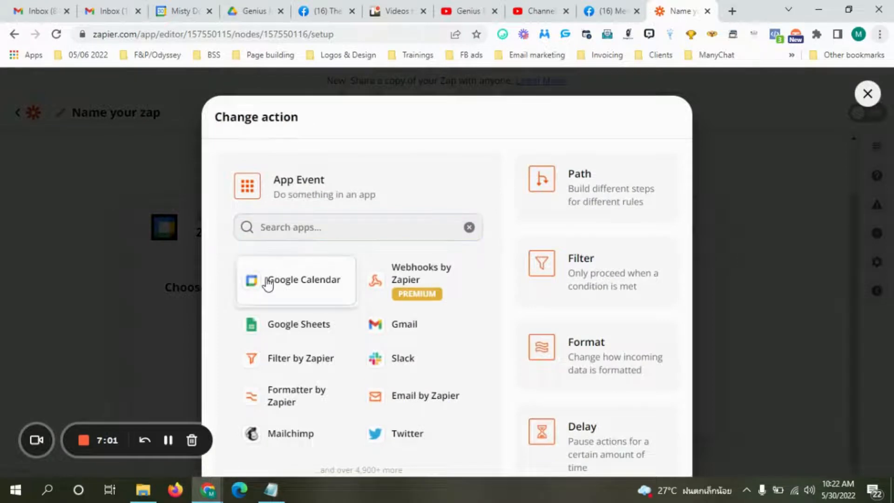
scroll(859, 288, down, 2)
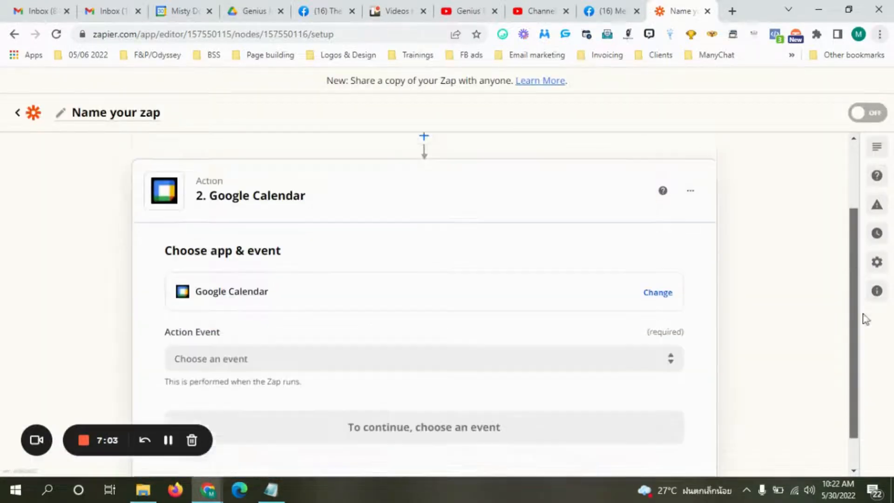
click(267, 317)
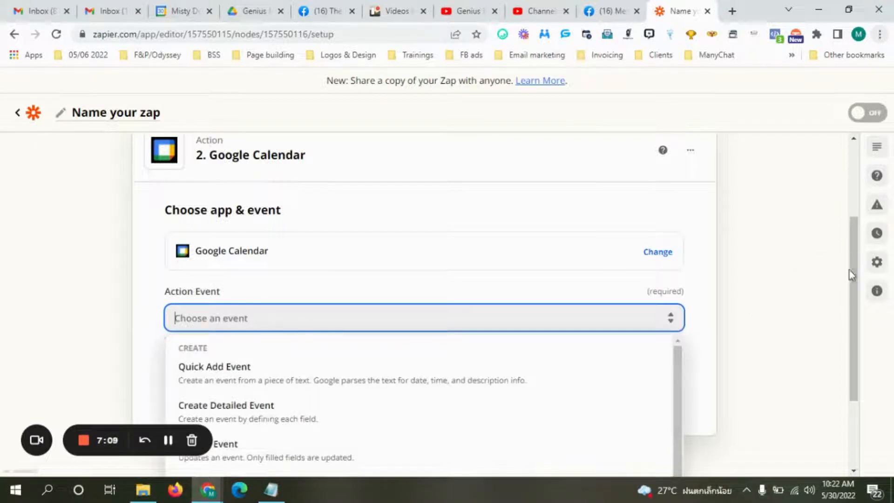
drag(853, 277, 859, 352)
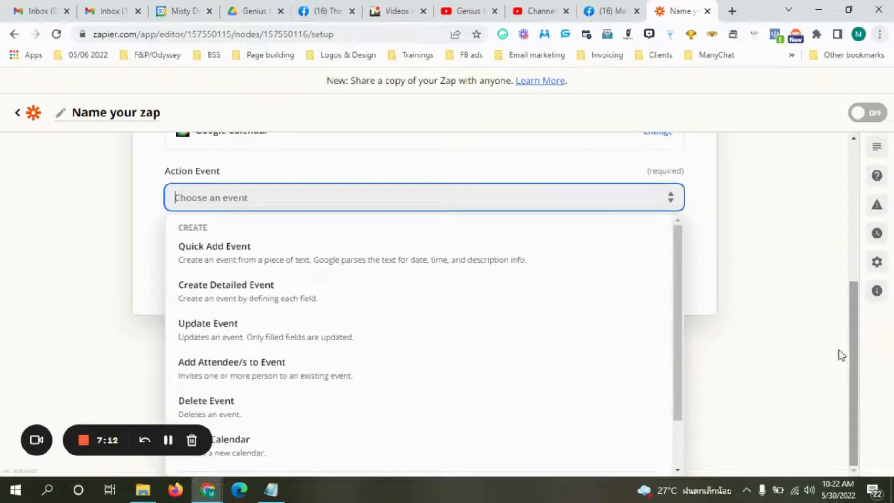
click(285, 303)
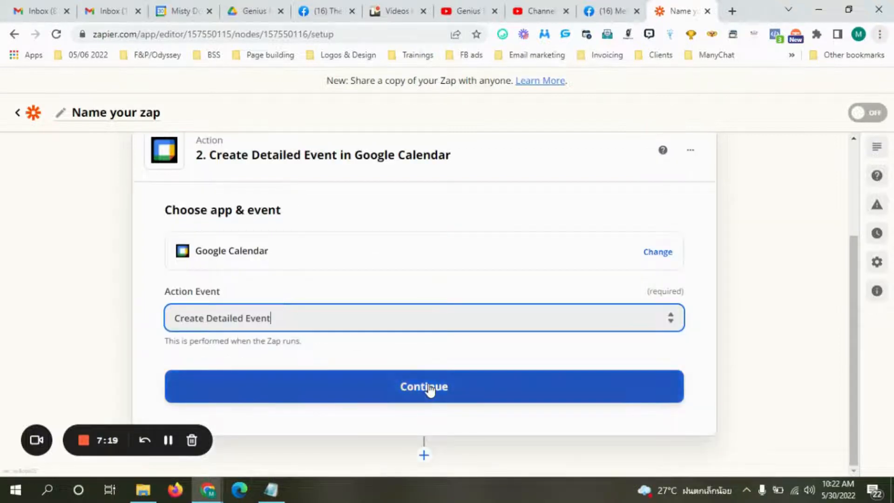
click(428, 389)
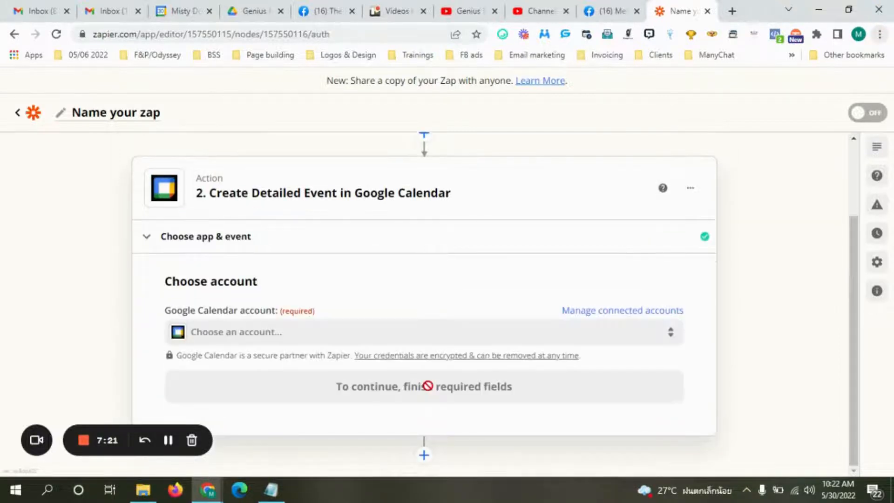
Connect the existing Google Calendar account to the action.
click(233, 334)
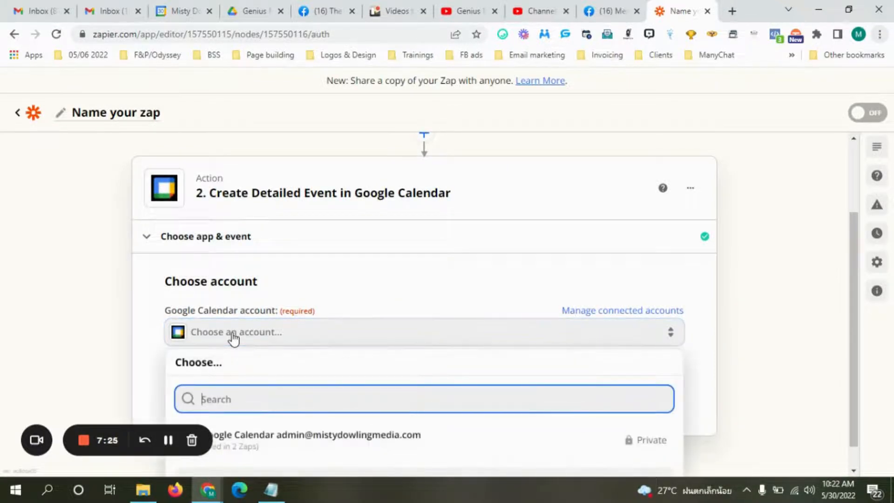
click(295, 441)
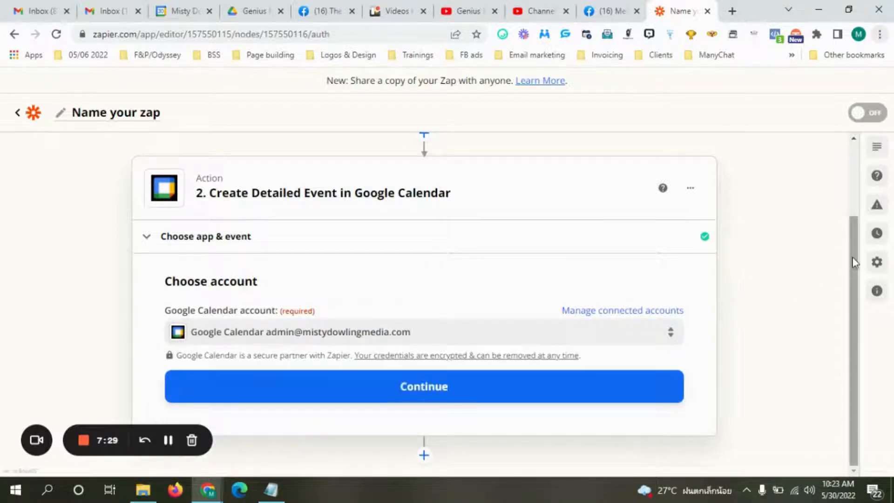
click(427, 388)
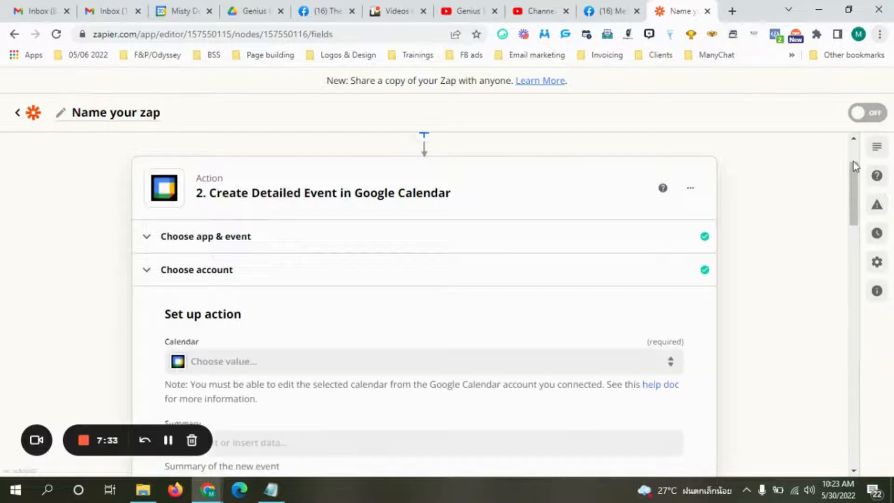
Choose the account's primary calendar as the event's Calendar.
drag(854, 179, 860, 210)
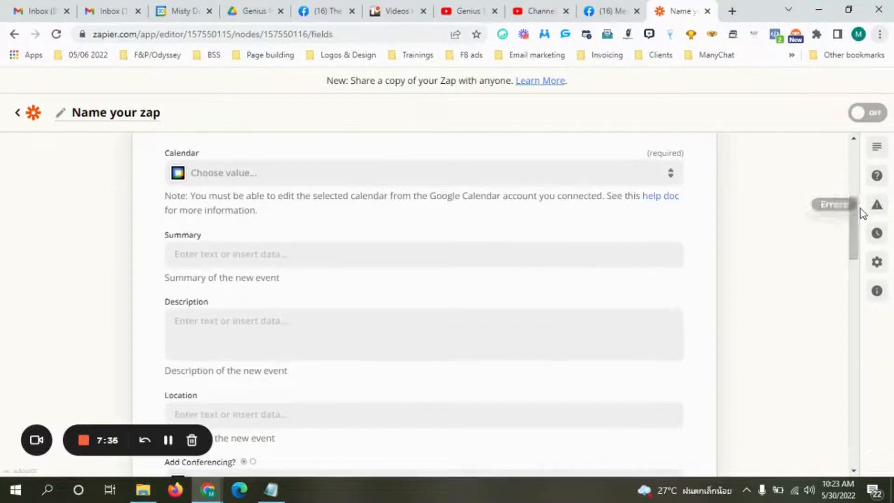
click(226, 180)
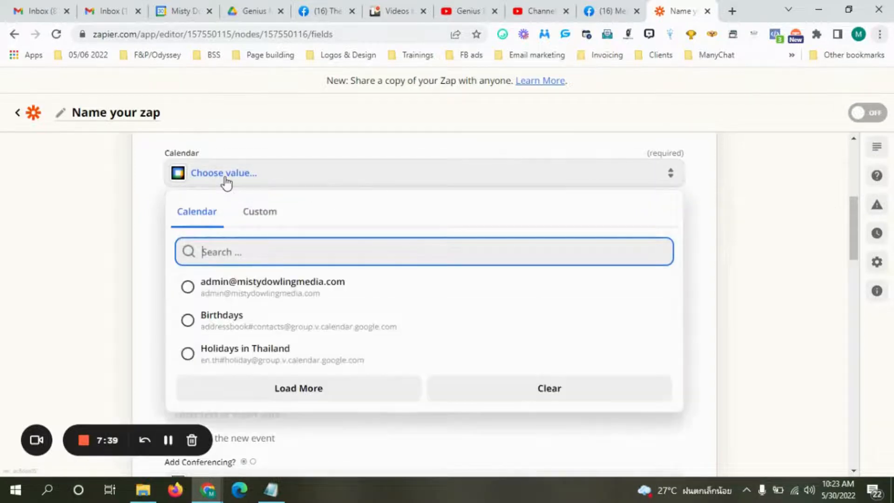
click(247, 289)
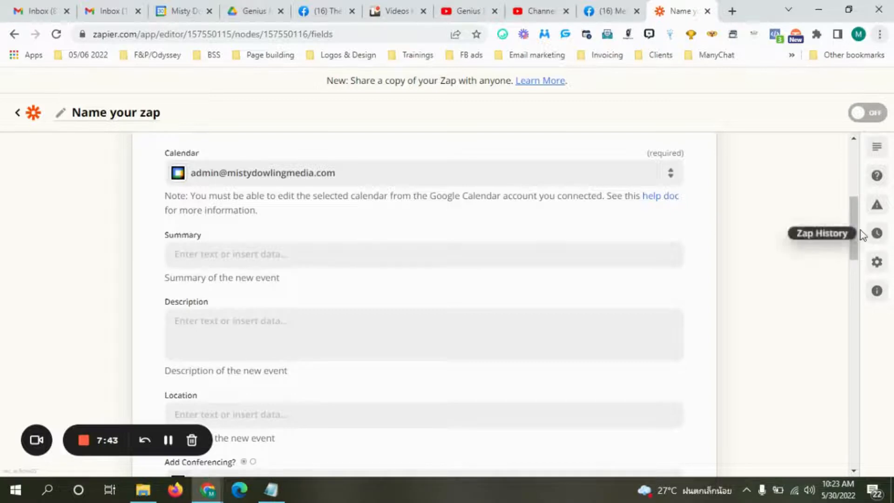
scroll(853, 228, down, 1)
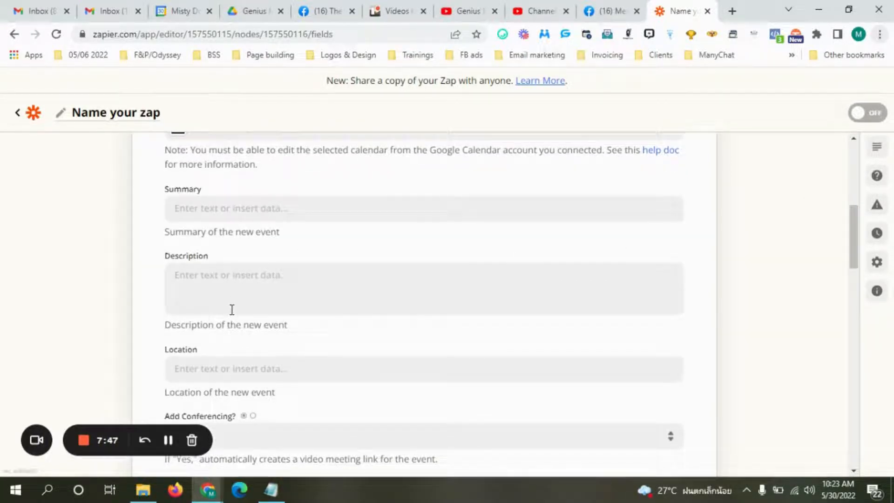
click(186, 210)
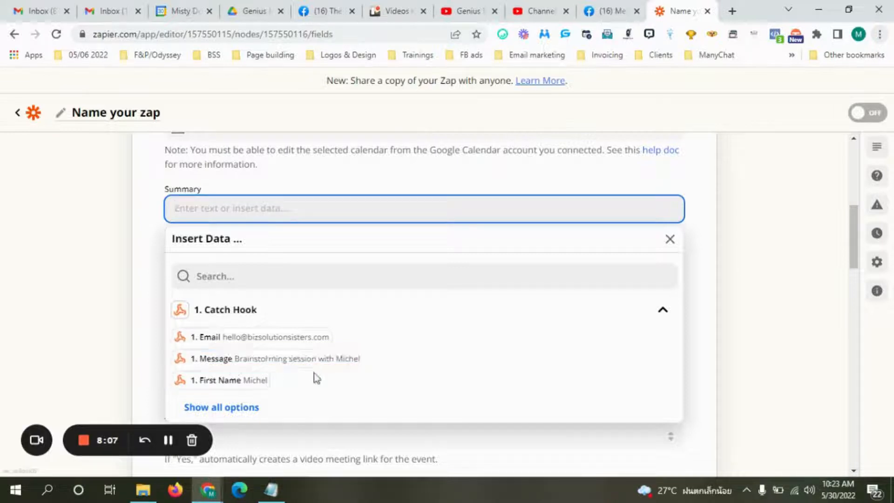
Build the Summary from the hook's Subject, the word 'with', and the hook's First Name.
click(225, 407)
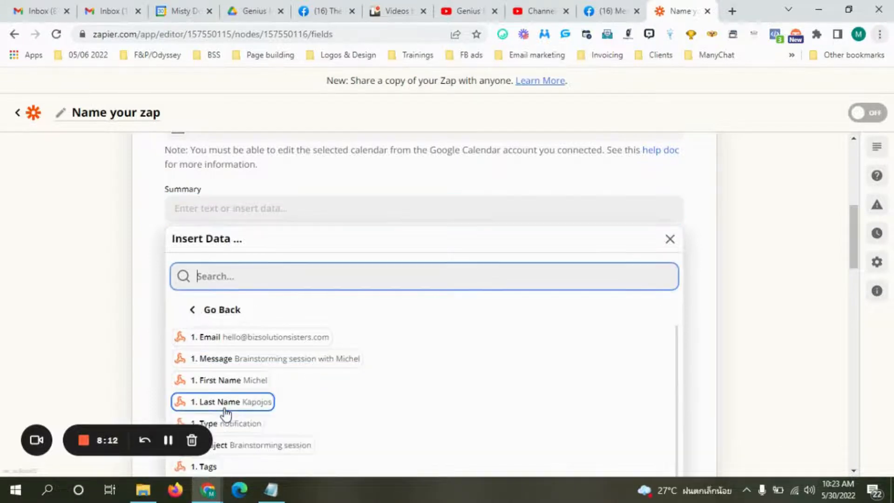
click(301, 451)
text(with)
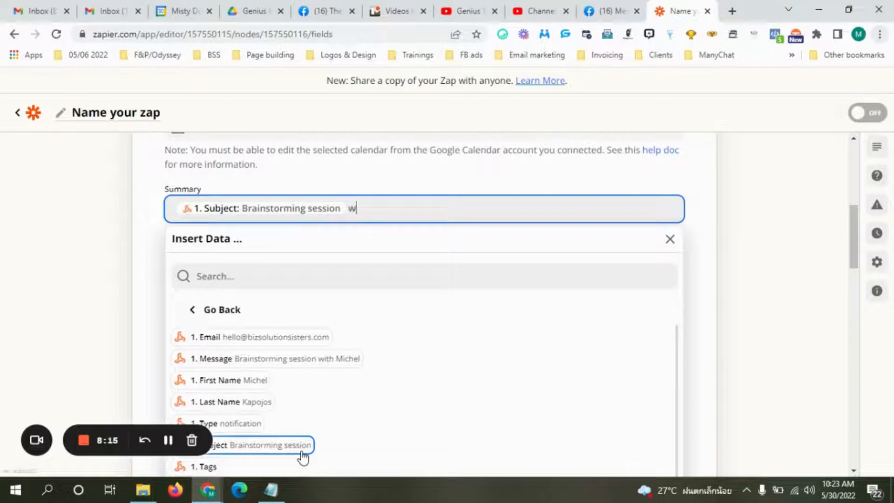
click(237, 385)
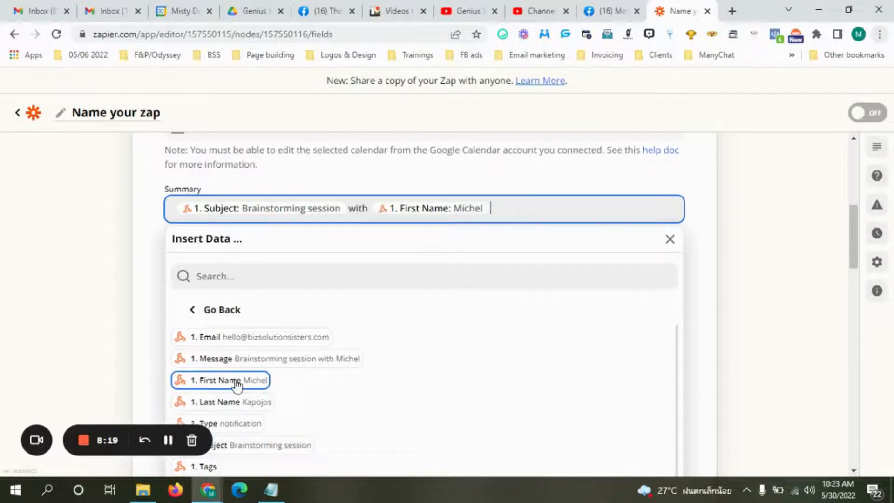
text(on)
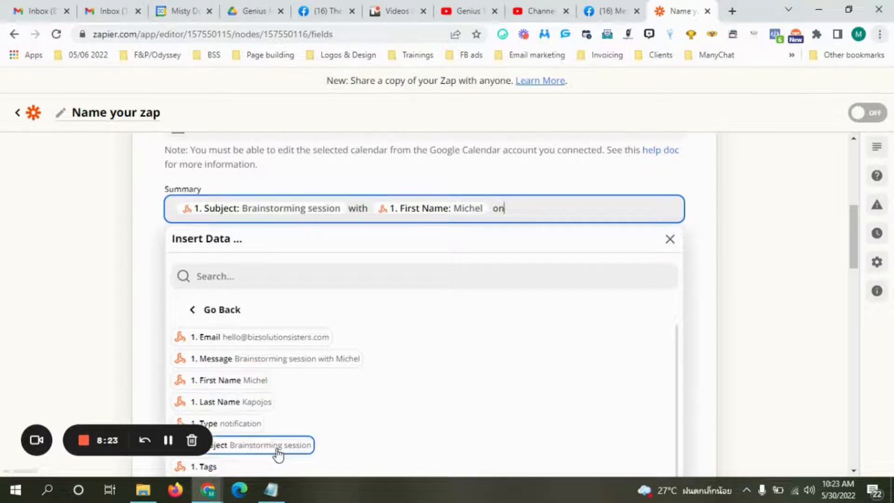
key(BackSpace)
key(BackSpace)
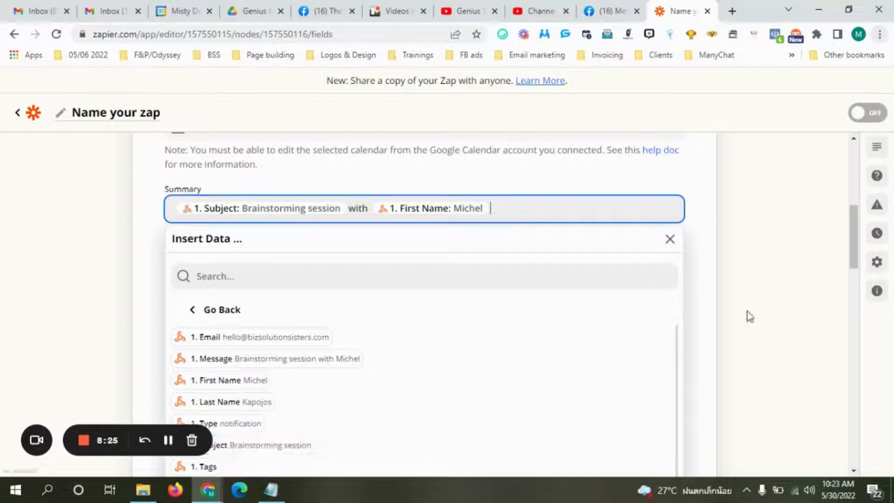
click(708, 231)
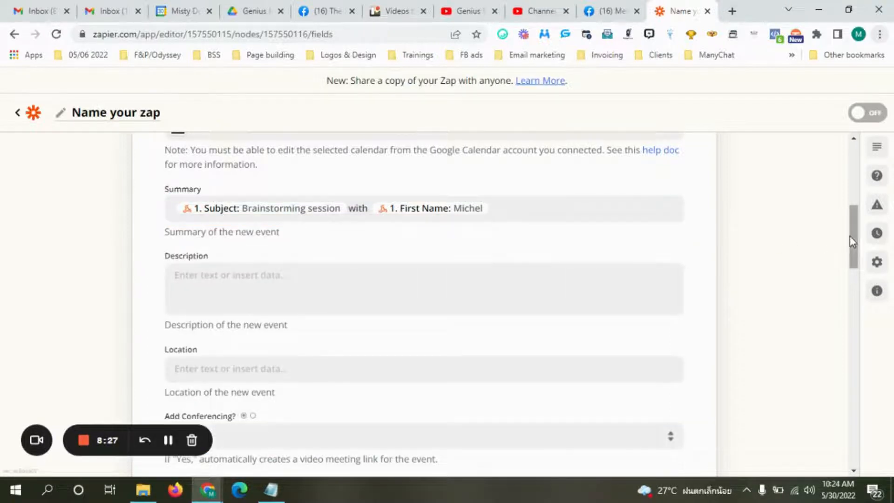
mouse_move(853, 241)
mouse_down()
mouse_move(854, 253)
mouse_move(854, 245)
mouse_up()
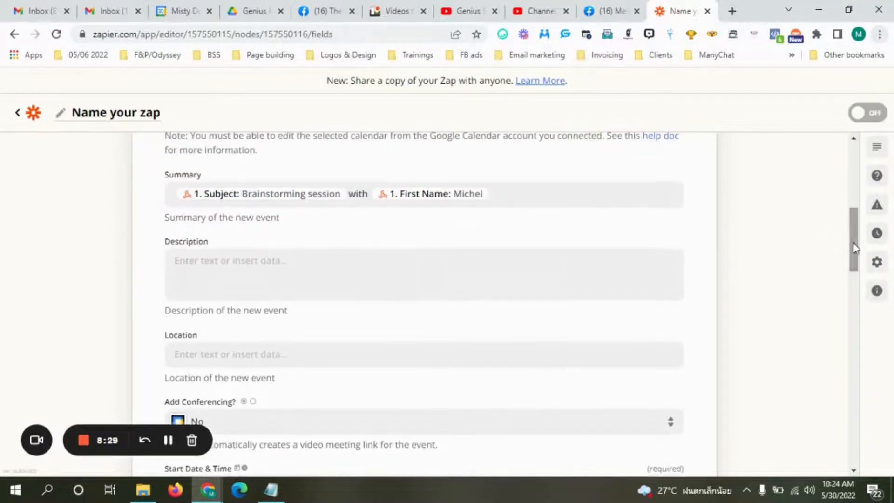
Put the cursor in the event Description field, bringing up the Catch Hook data list.
click(272, 272)
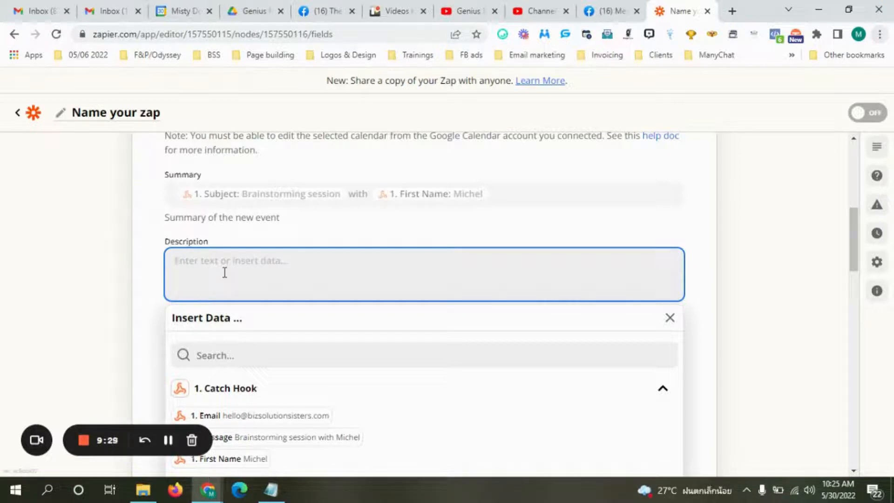
Write a Description inviting guests to the Brainstorming Zoom session with the meeting link.
text(B)
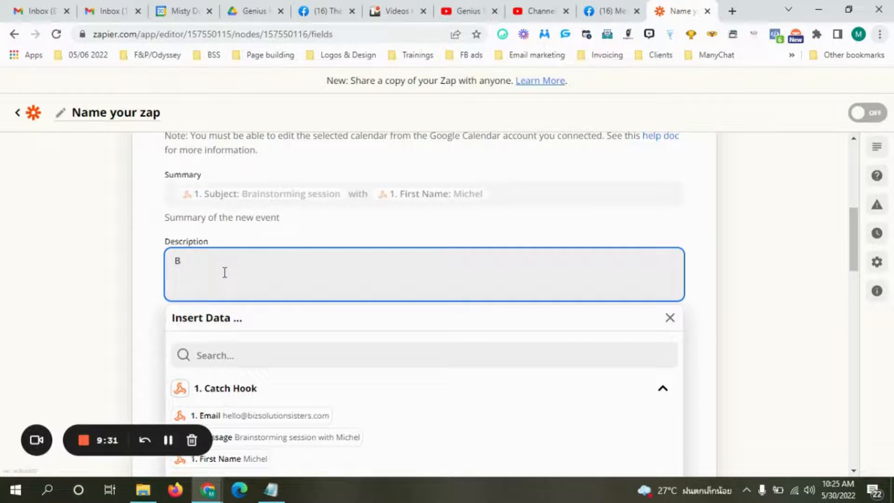
text(rainstorming Zoom session)
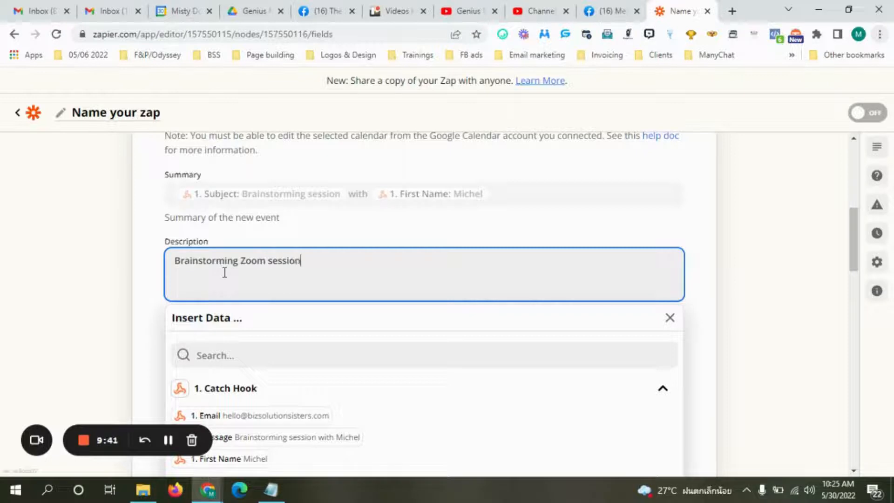
text(. Please click )
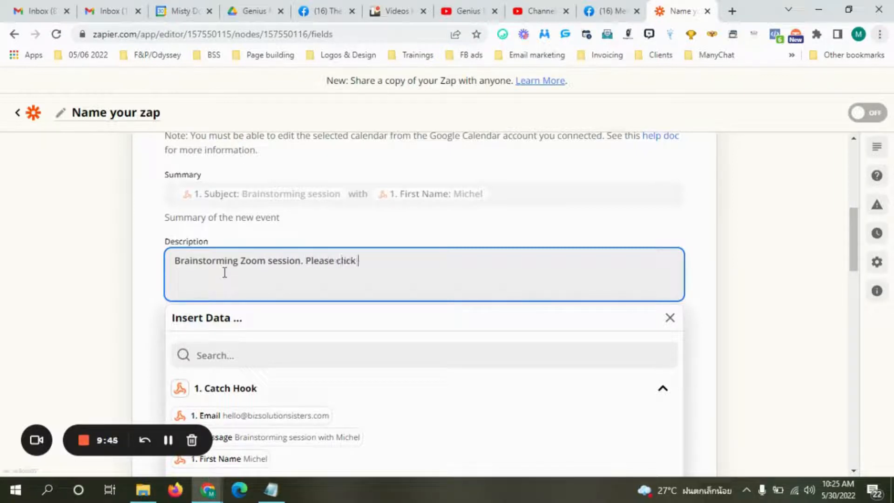
text(the tink below to join)
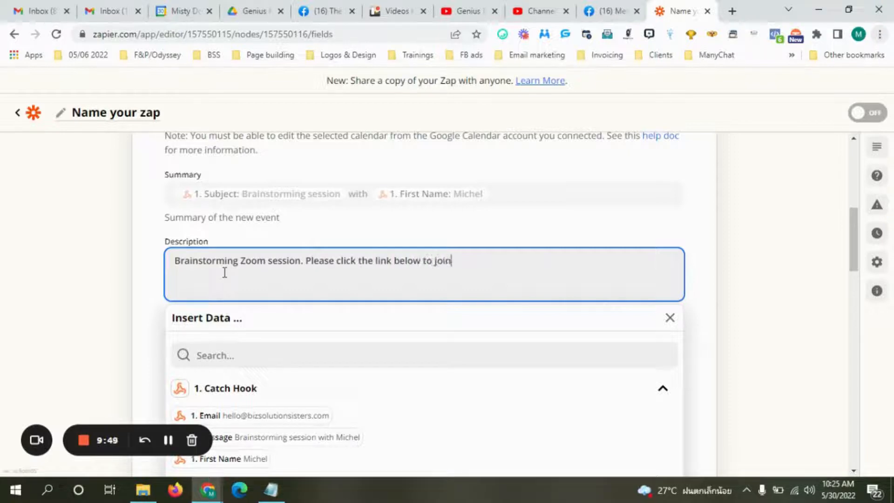
text( the meeting:)
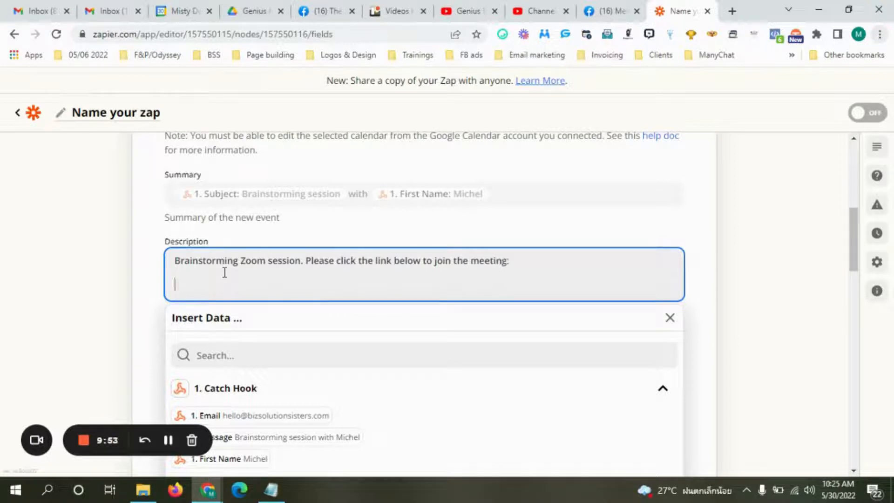
text(htpps://zoom)
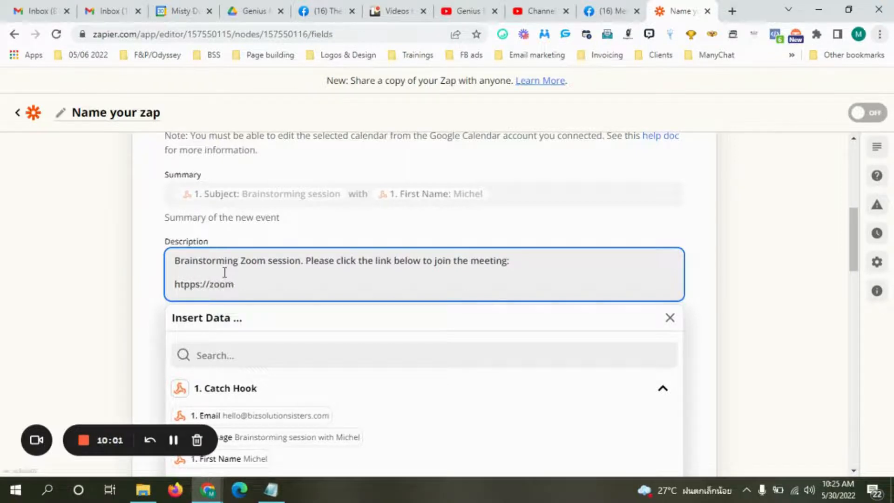
text(.52qy33gukwdywikerws)
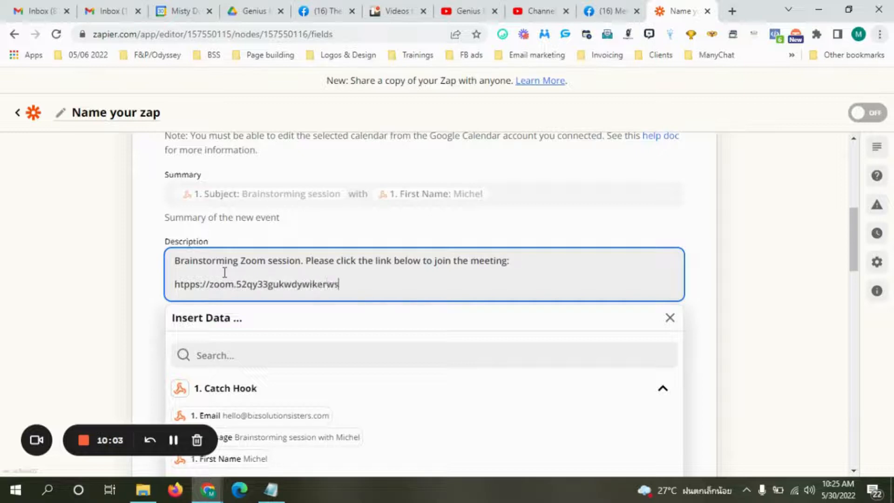
text(iweek)
click(708, 230)
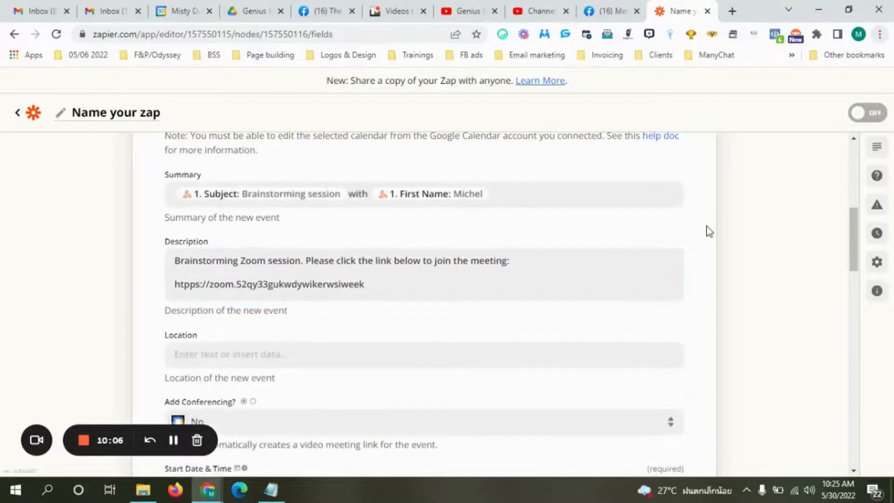
click(390, 279)
drag(385, 284, 173, 282)
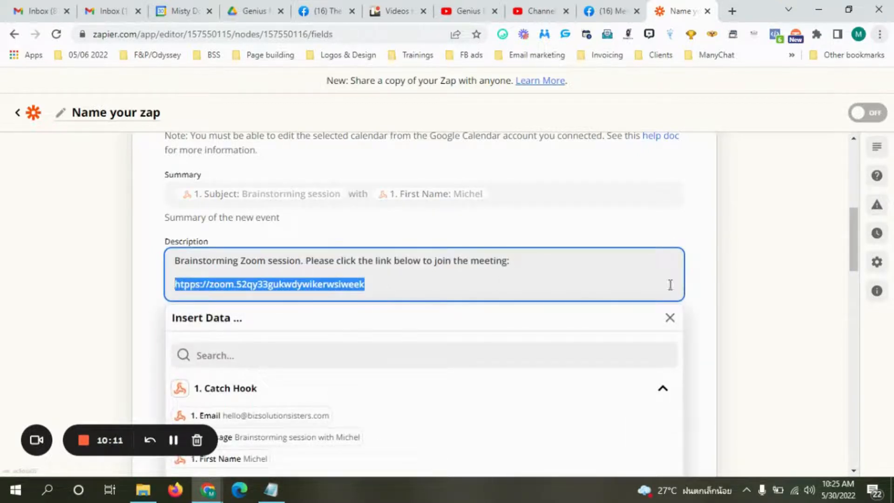
click(764, 261)
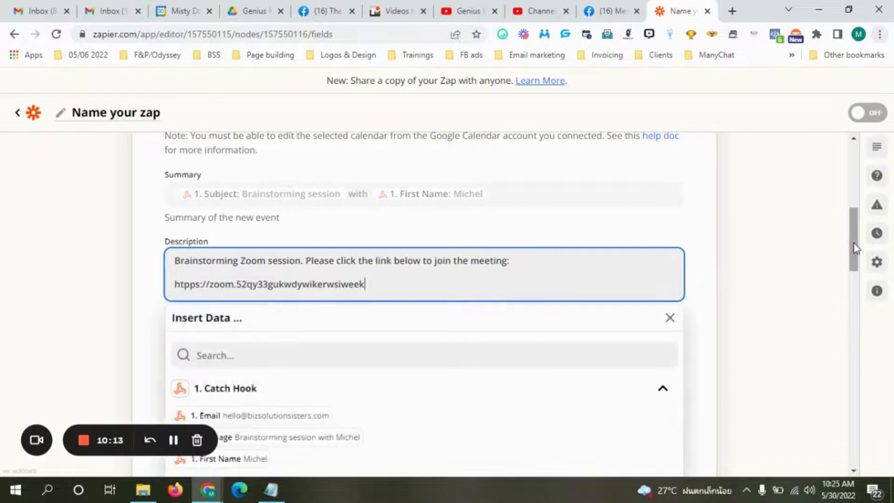
drag(855, 245, 857, 259)
click(702, 220)
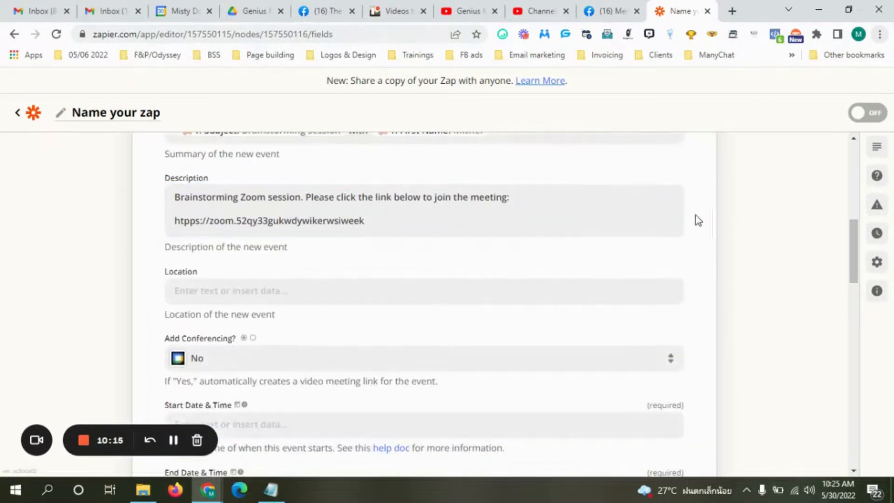
Paste the Zoom meeting link into the event Location field.
click(199, 290)
text(htpps://zoom.52qy33gukwdywikerwsiweek)
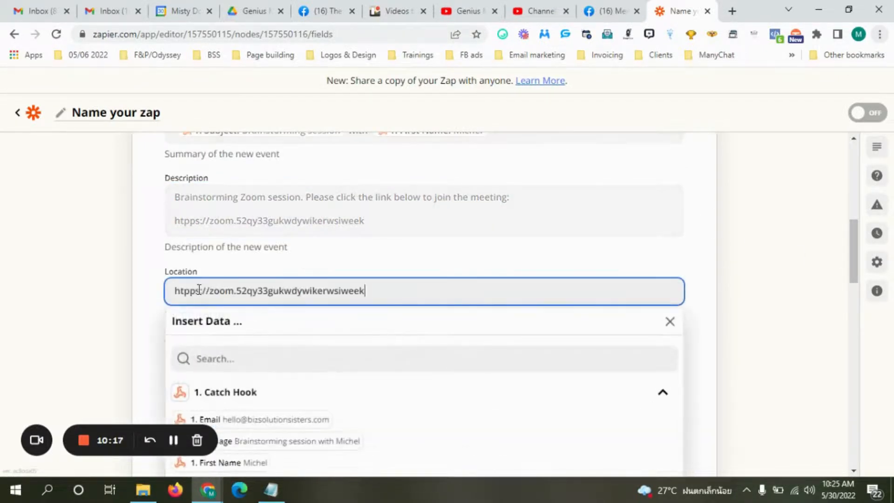
click(692, 286)
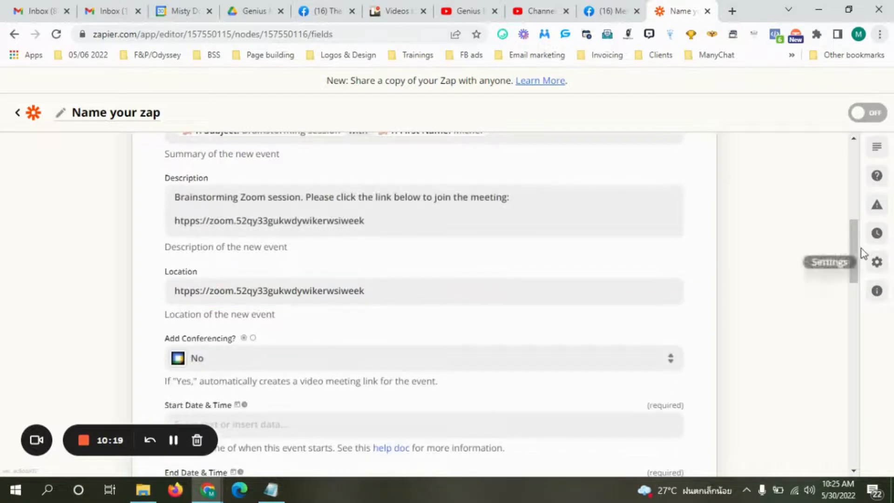
scroll(853, 259, down, 3)
scroll(858, 269, down, 1)
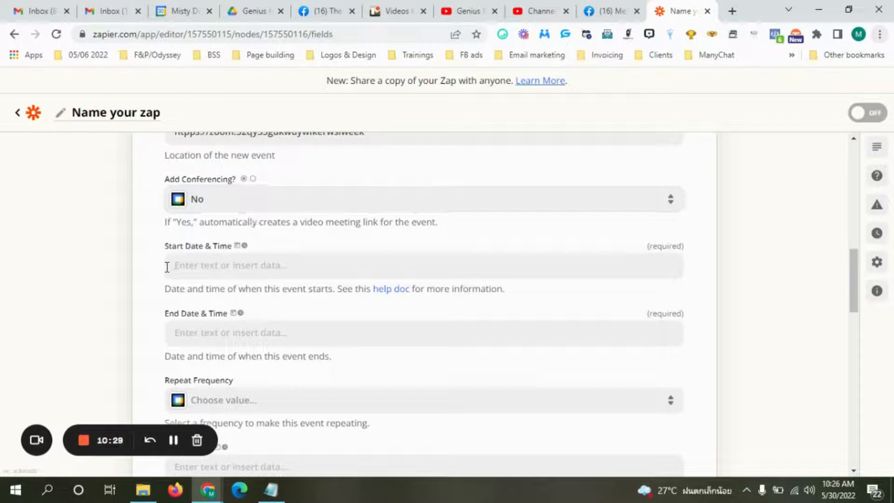
click(211, 271)
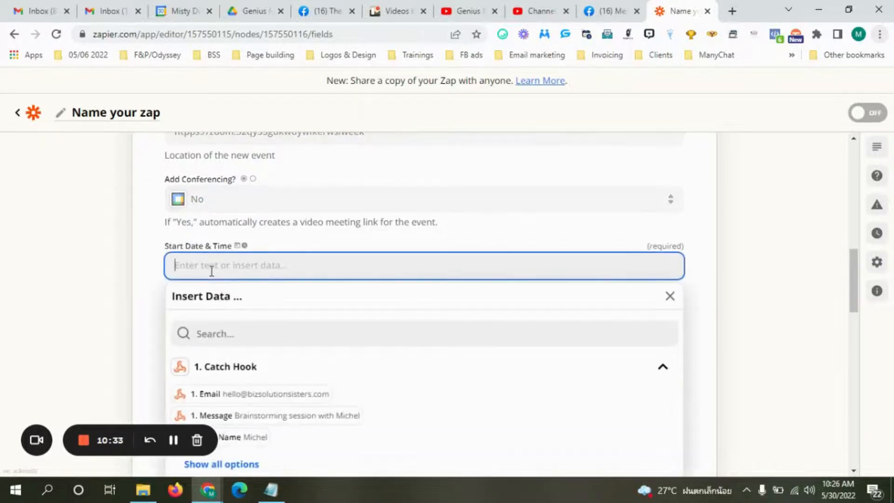
click(245, 468)
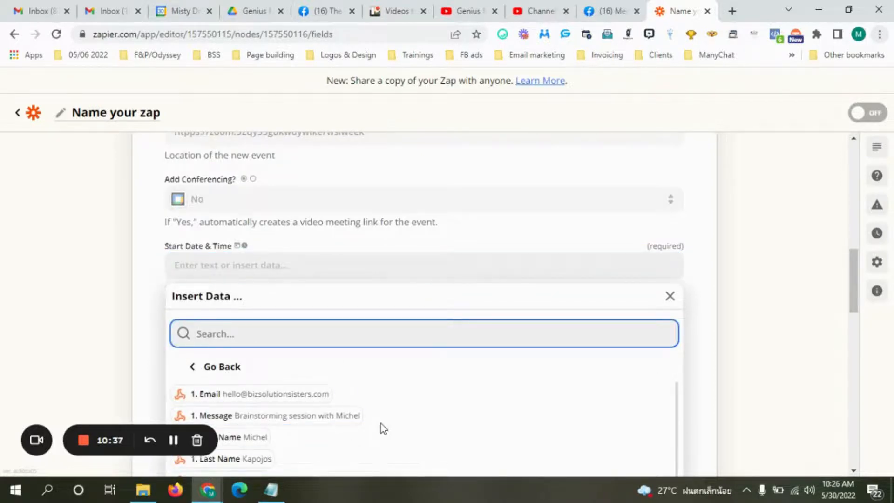
drag(845, 283, 855, 322)
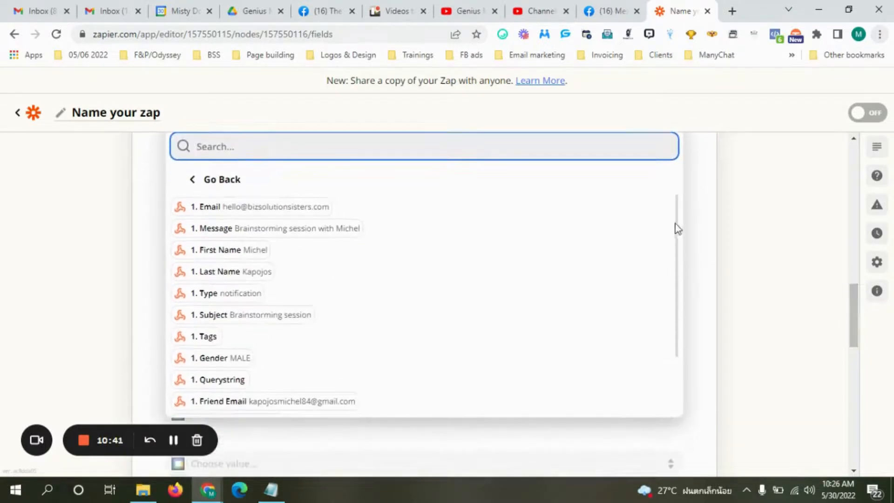
drag(676, 228, 680, 306)
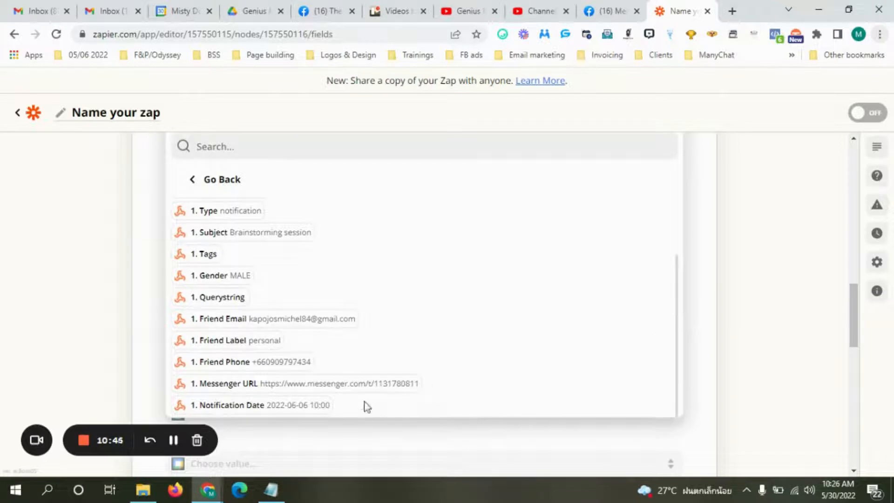
click(272, 407)
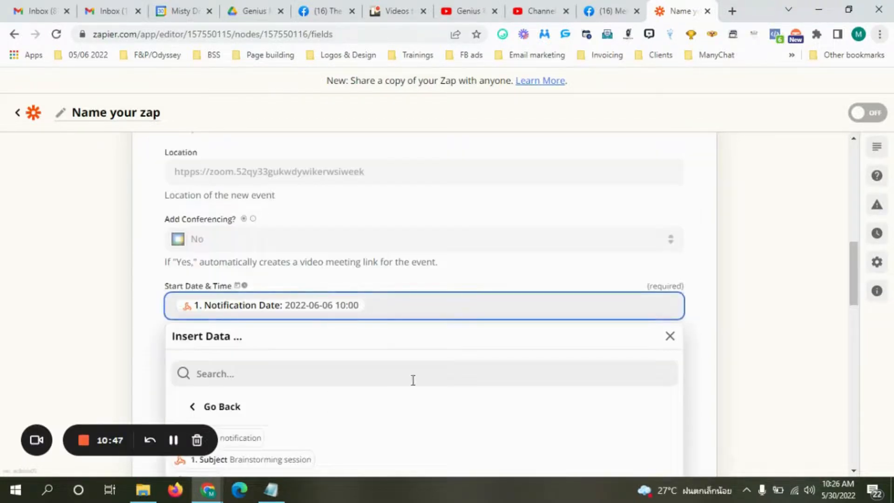
click(708, 331)
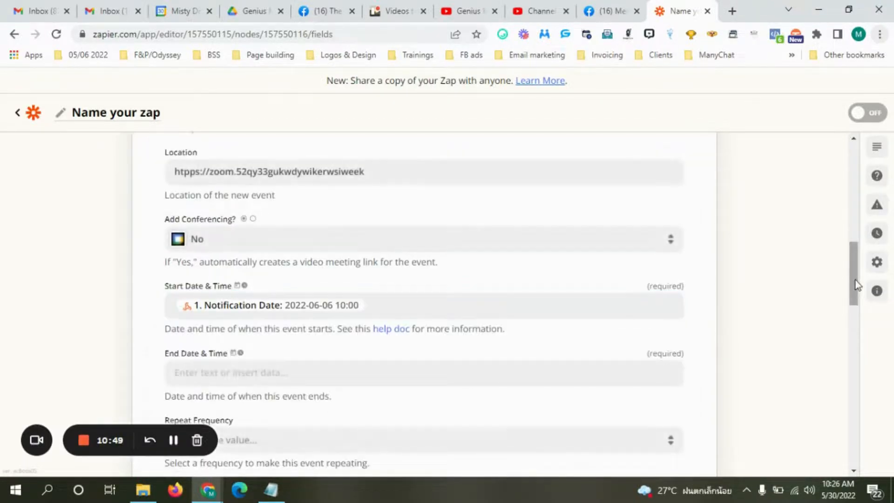
drag(858, 289, 856, 300)
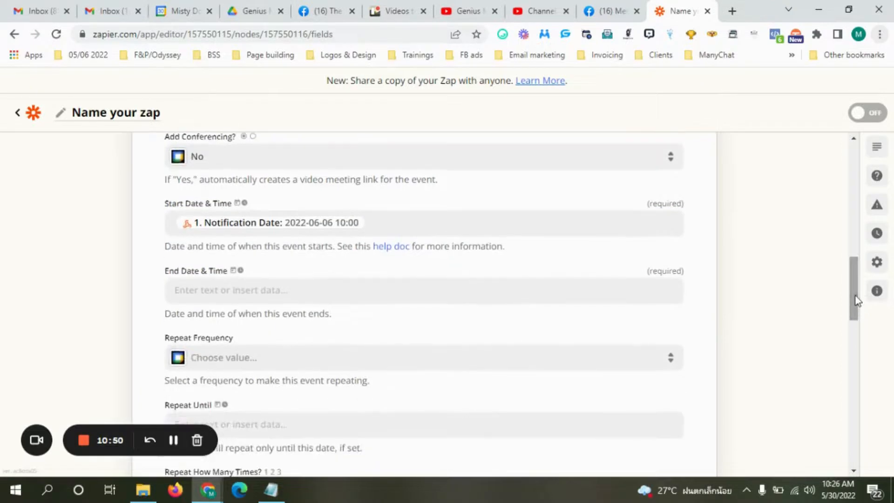
click(273, 292)
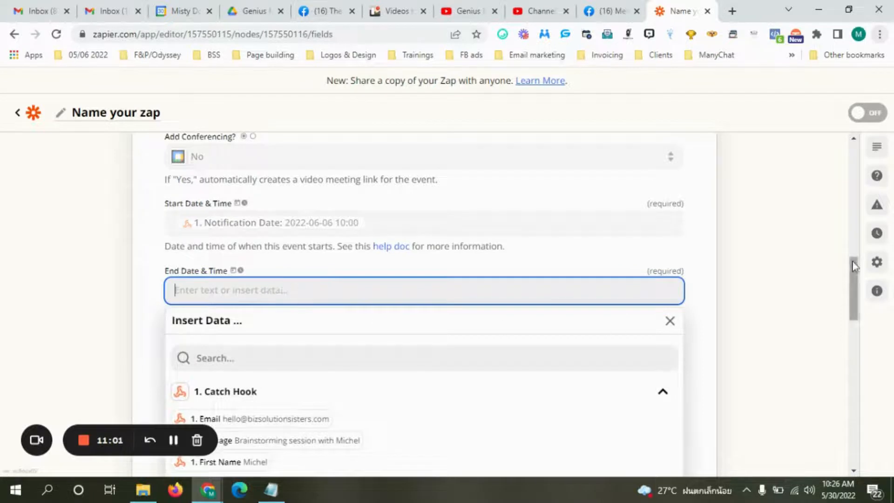
Set End Date & Time to the hook's Notification Date followed by '+1h'.
drag(855, 266, 856, 298)
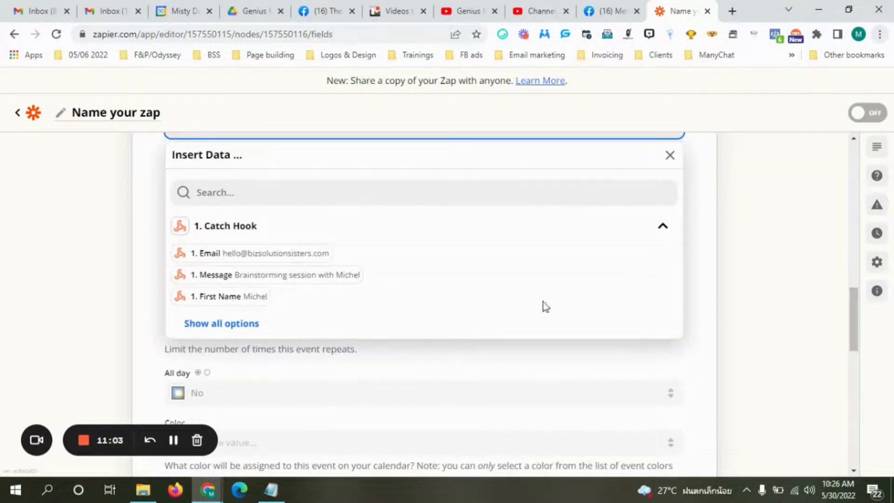
click(236, 324)
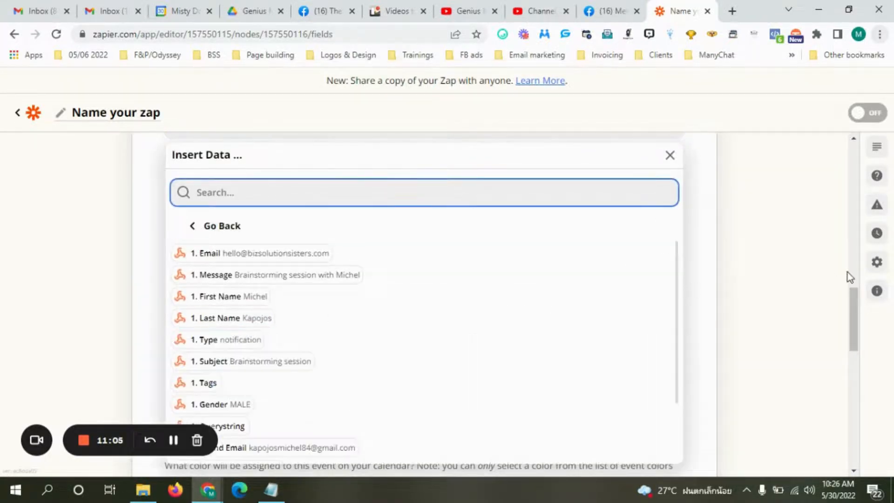
drag(675, 275, 680, 353)
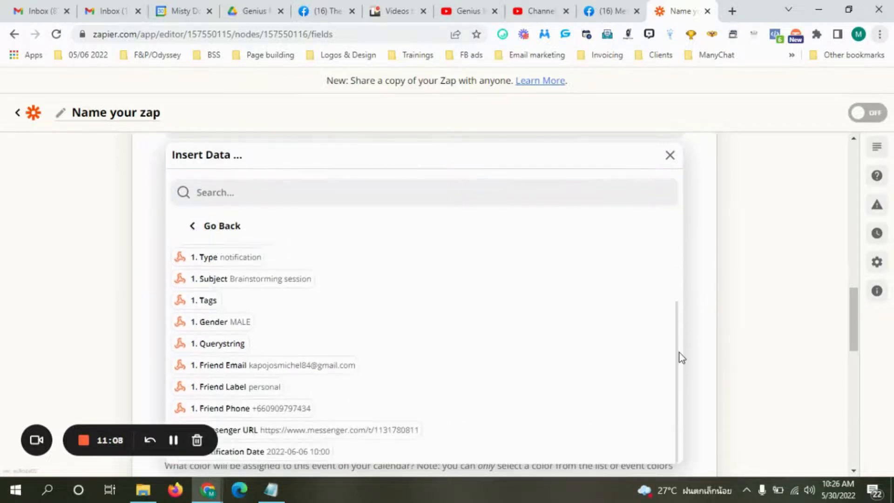
click(281, 457)
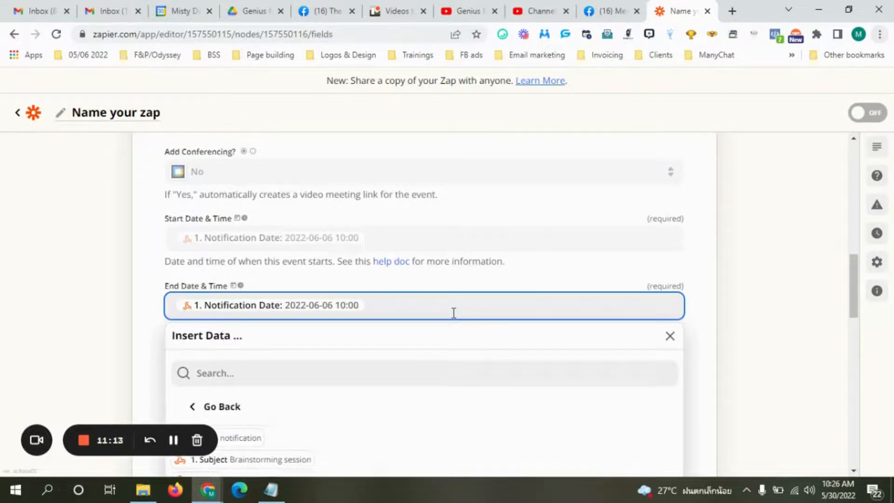
text(+1h)
click(699, 290)
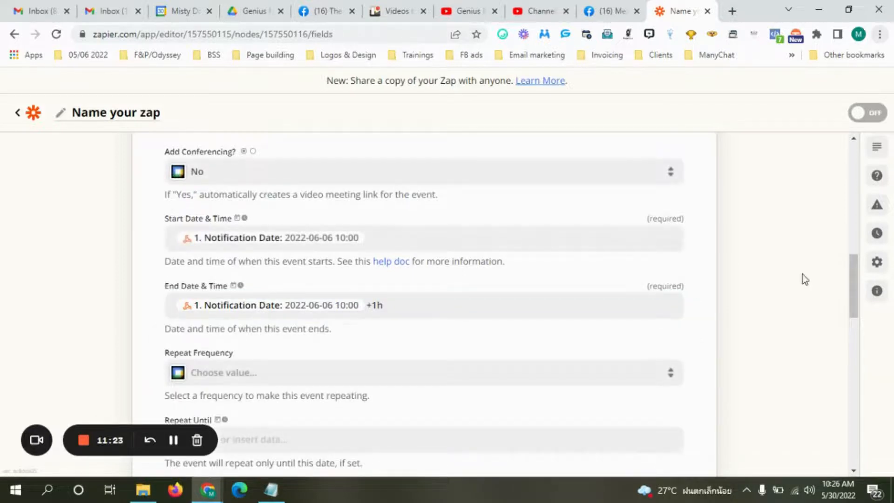
drag(855, 285, 856, 309)
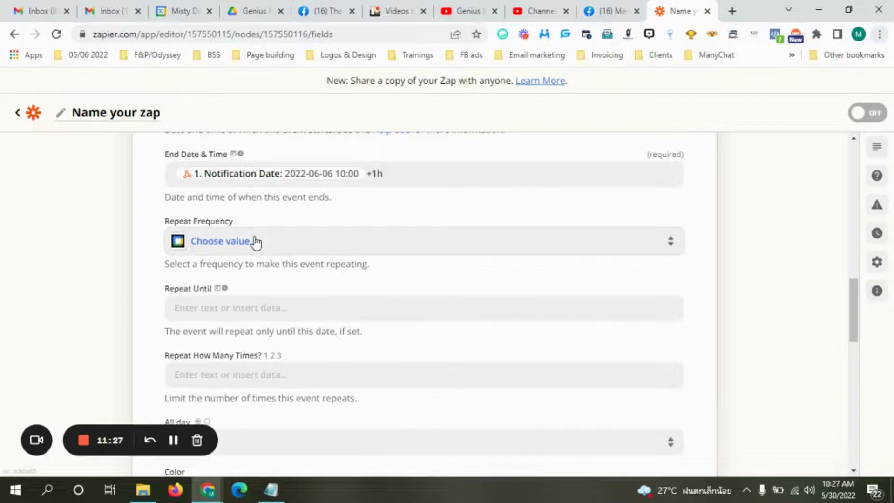
drag(851, 301, 867, 349)
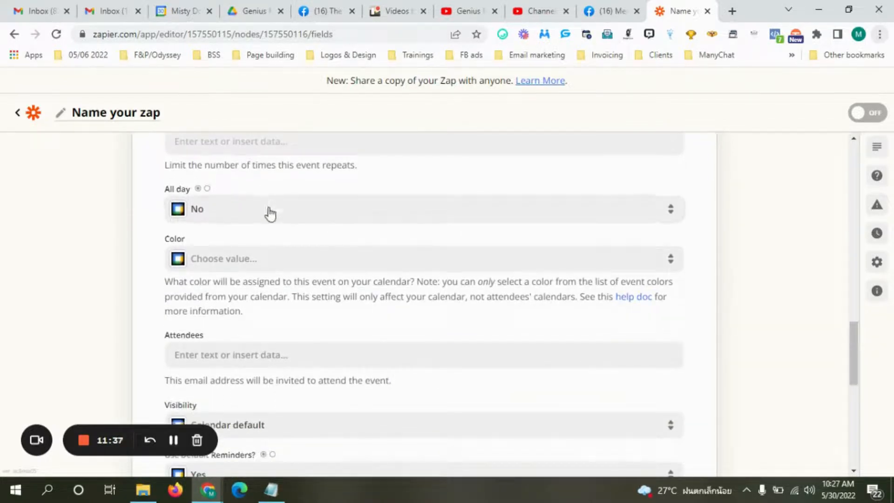
drag(856, 332, 859, 353)
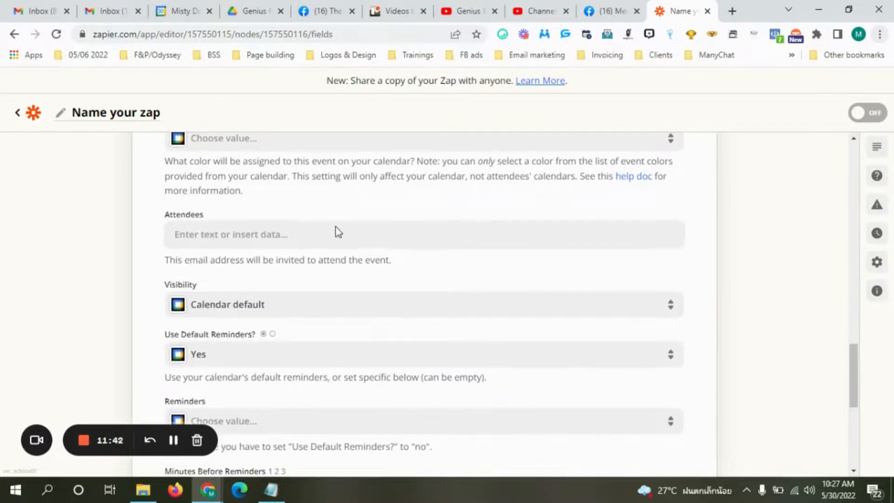
Add the hook's Friend Email and Email fields as the event's Attendees.
click(235, 238)
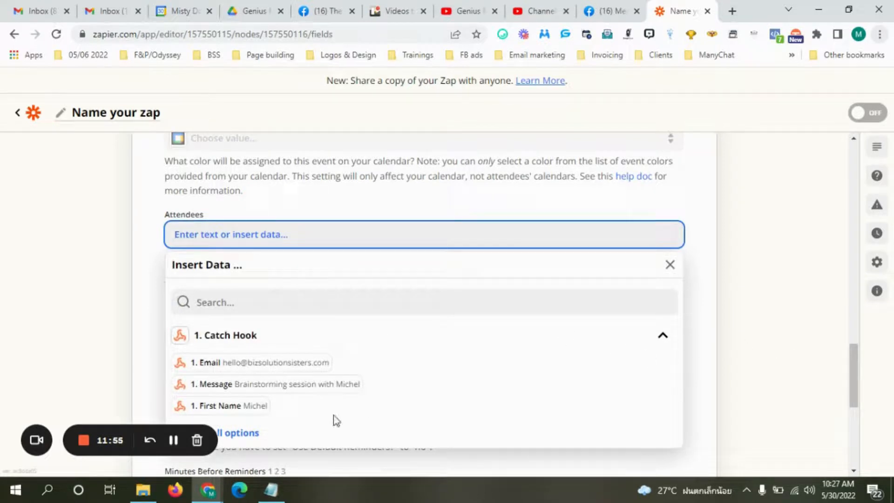
click(238, 437)
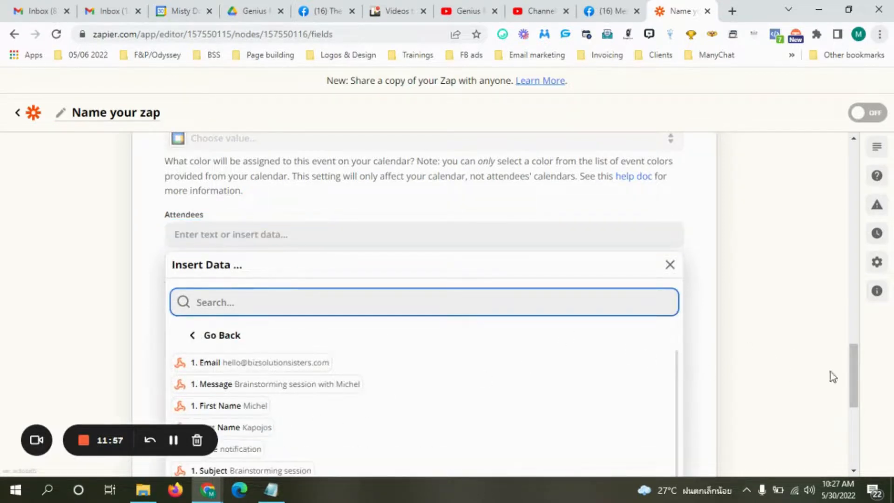
drag(854, 359, 859, 387)
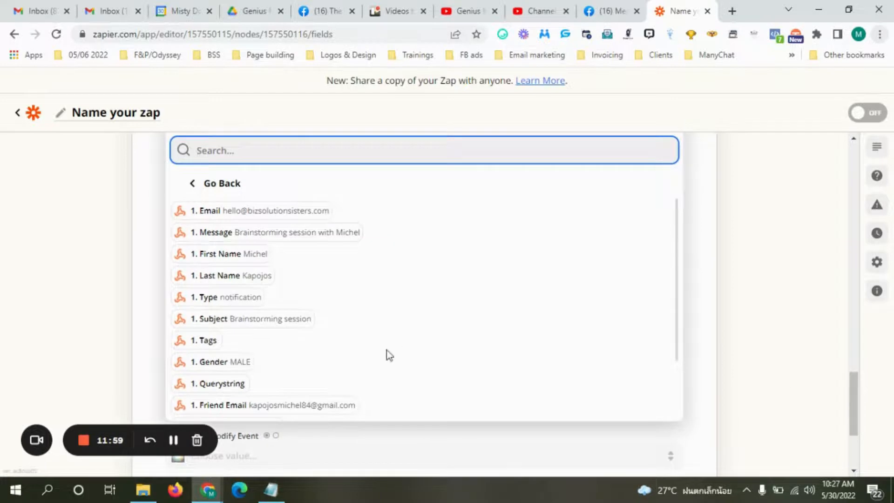
click(293, 405)
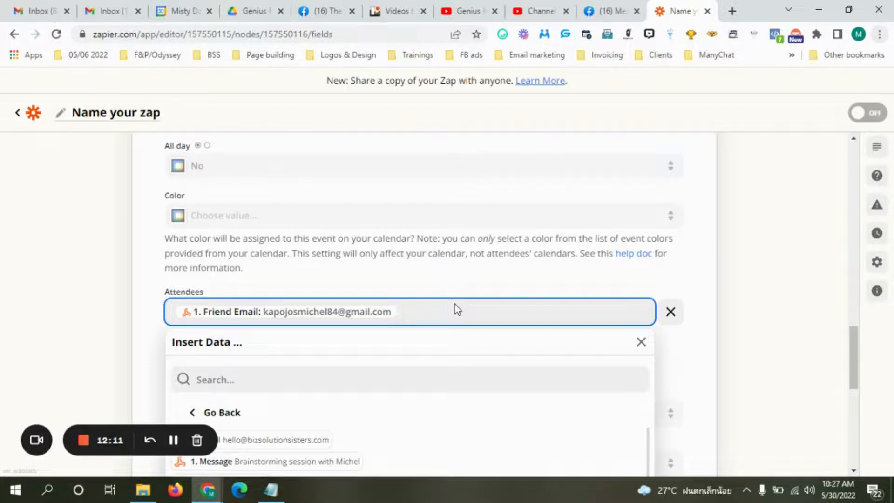
click(255, 446)
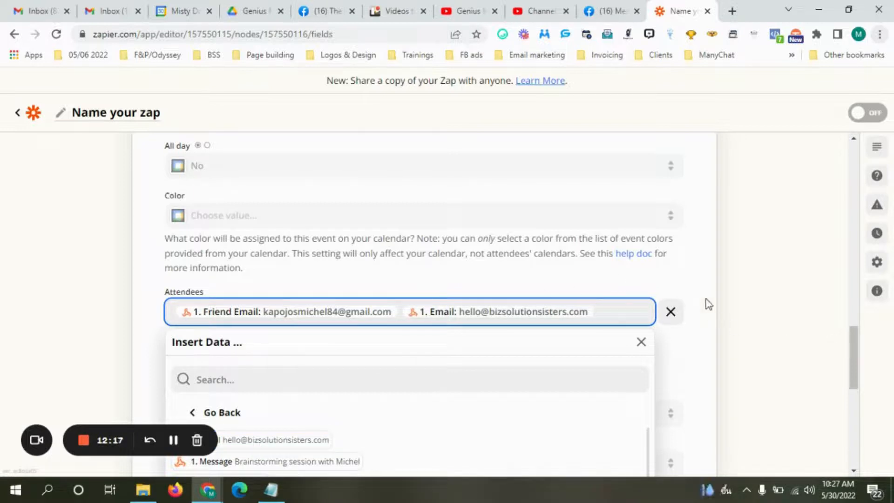
click(831, 338)
drag(855, 337, 869, 399)
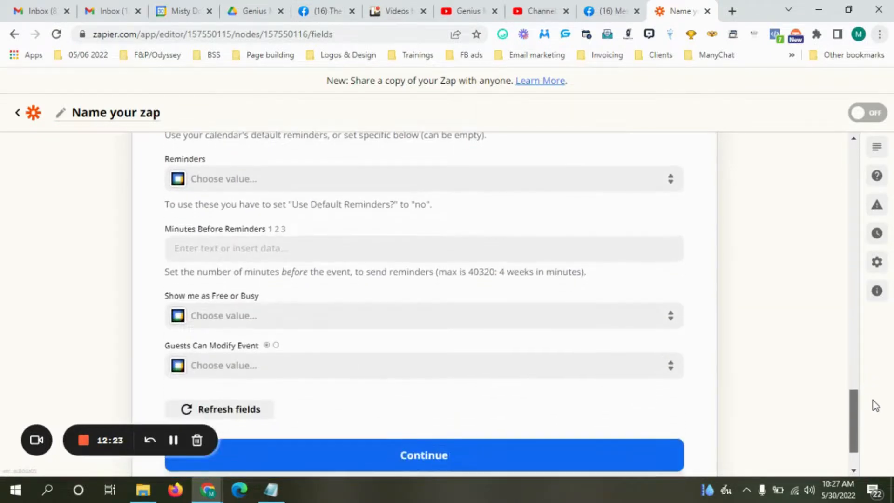
Choose Email as the reminder type and set Guests Can Modify Event to Yes.
click(225, 182)
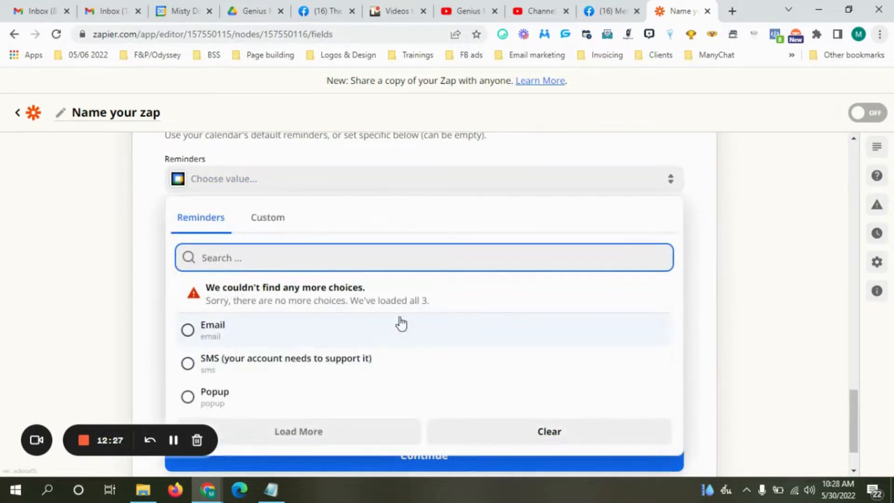
click(191, 333)
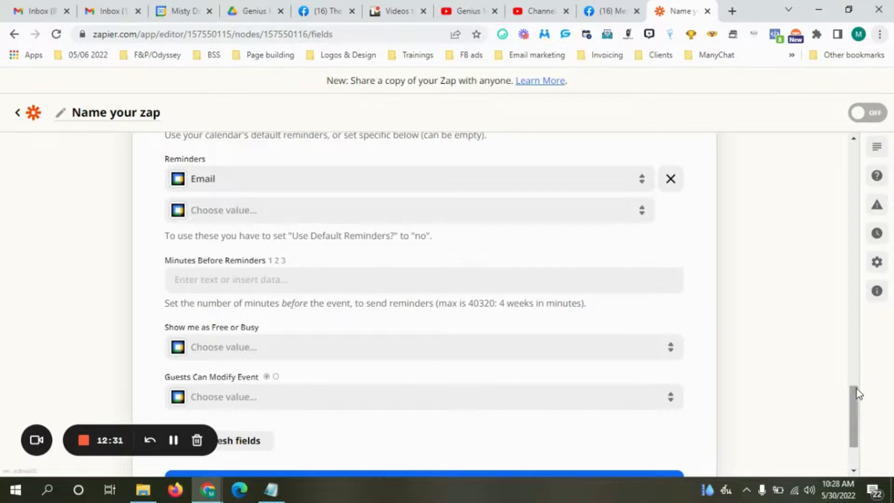
scroll(857, 389, down, 1)
click(239, 351)
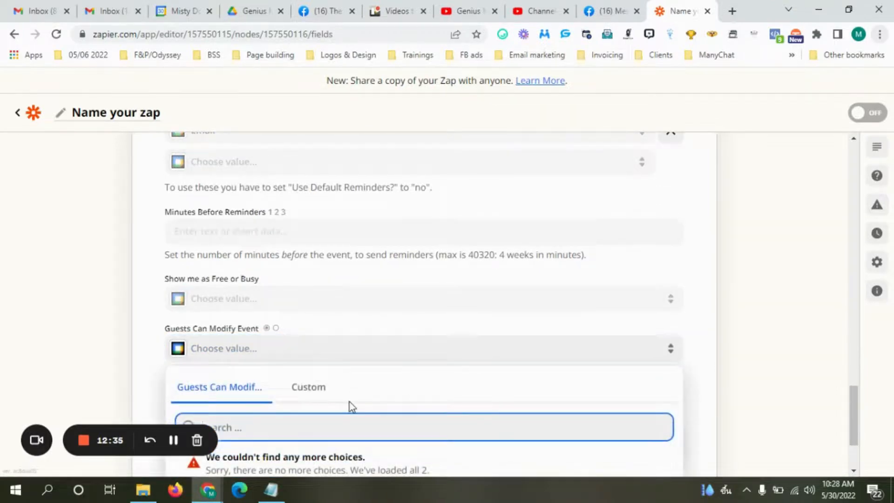
scroll(854, 393, down, 2)
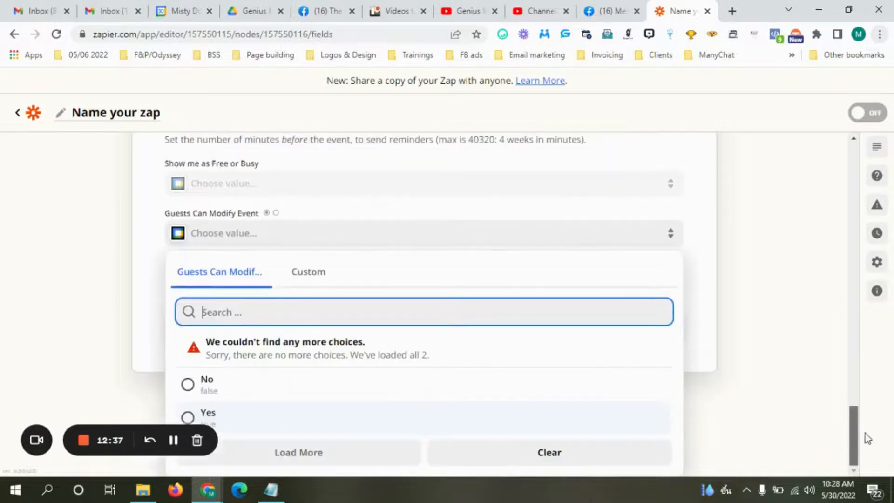
click(187, 415)
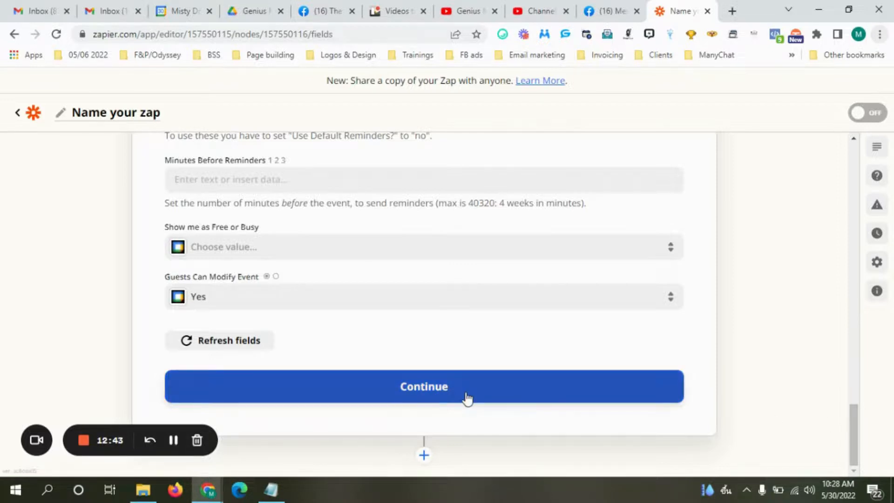
Submit the event fields and run the action test, which fails over Use Default Reminders.
click(423, 389)
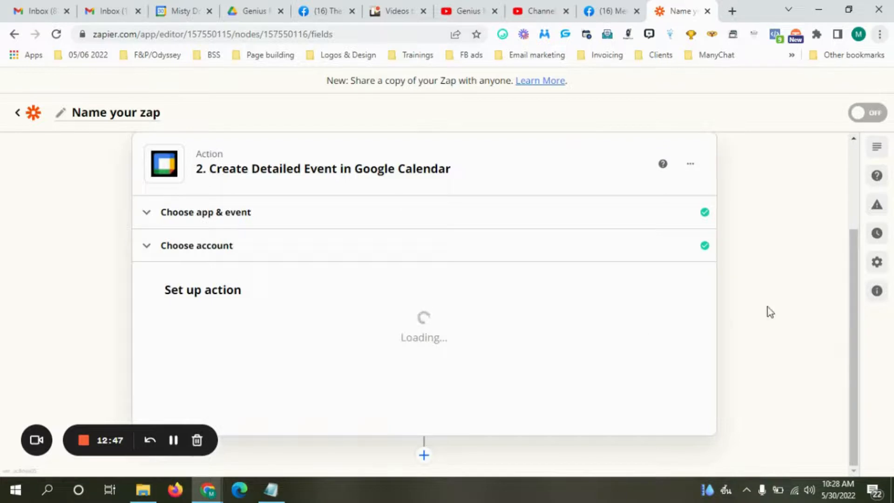
scroll(861, 247, down, 2)
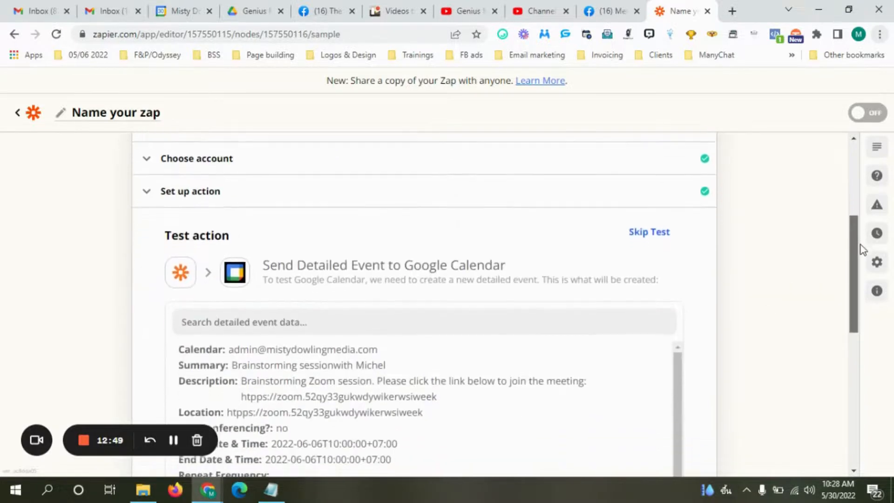
scroll(861, 249, down, 2)
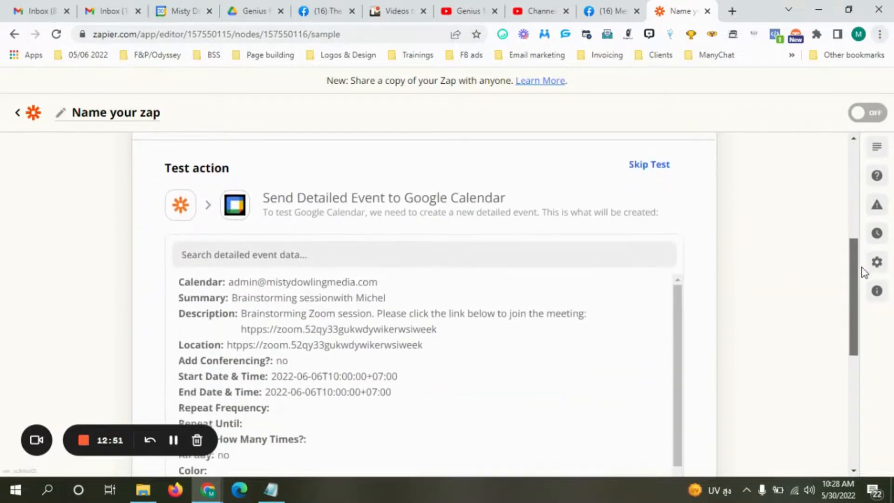
scroll(865, 297, down, 5)
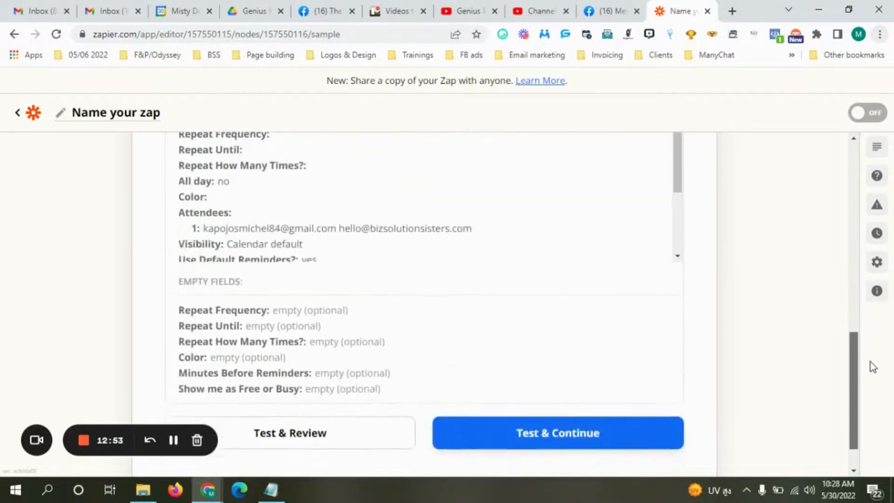
scroll(870, 368, down, 1)
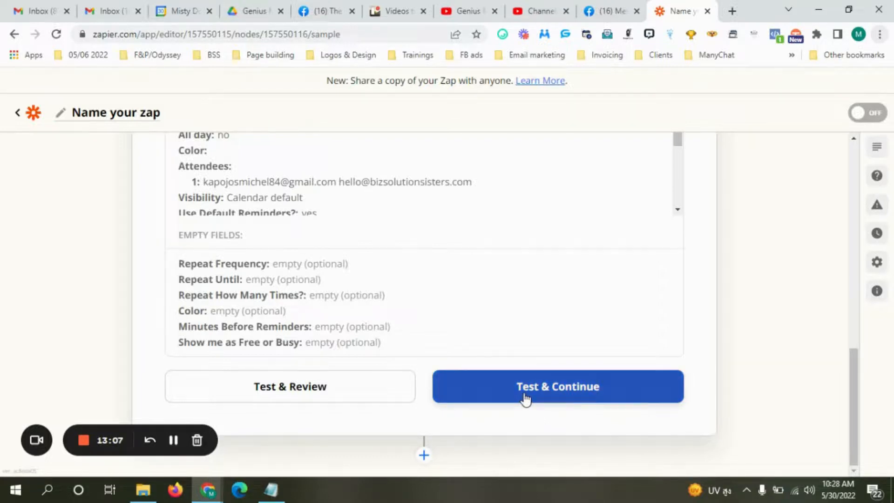
click(173, 440)
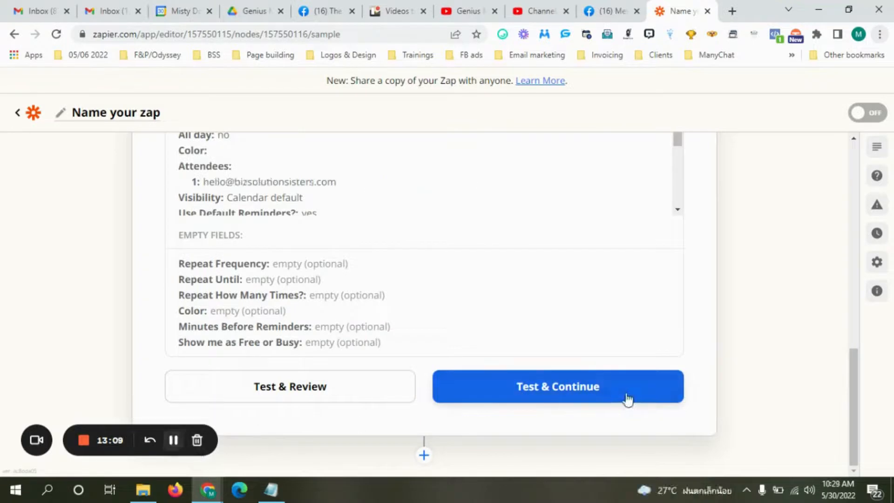
click(568, 400)
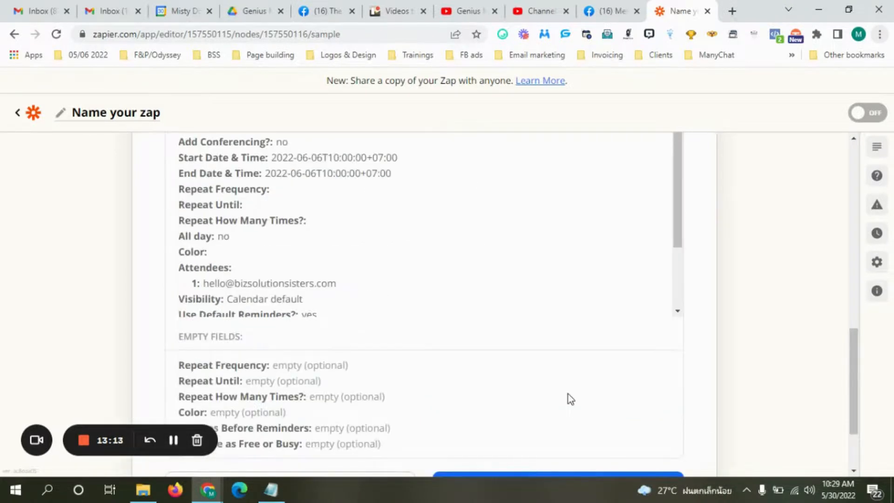
drag(850, 406, 833, 336)
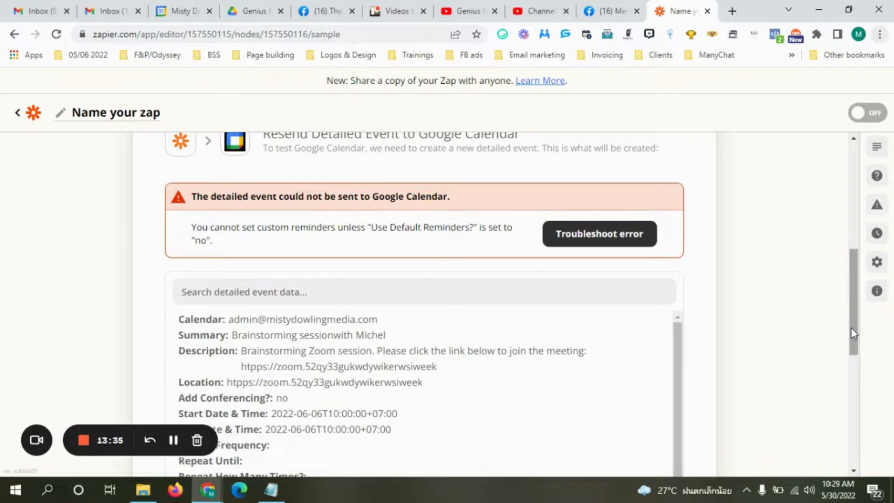
Keep Use Default Reminders at Yes and clear the Email value from the event's Reminders field.
drag(850, 328, 710, 278)
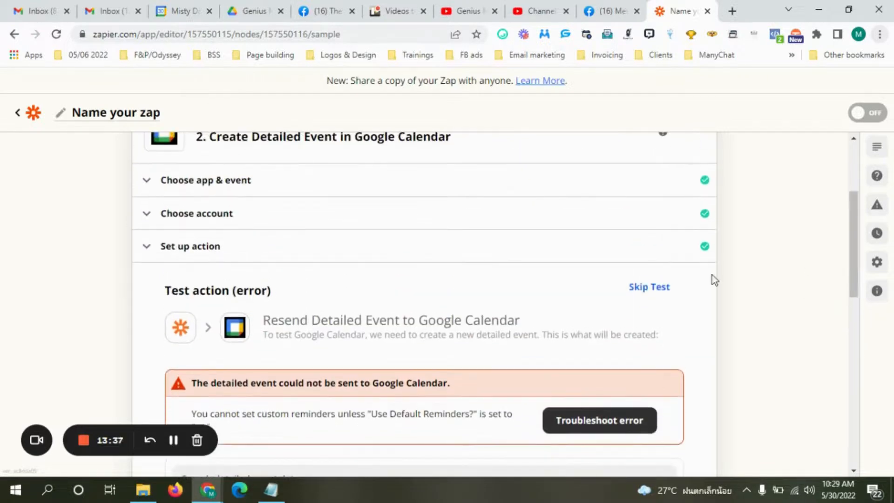
click(324, 247)
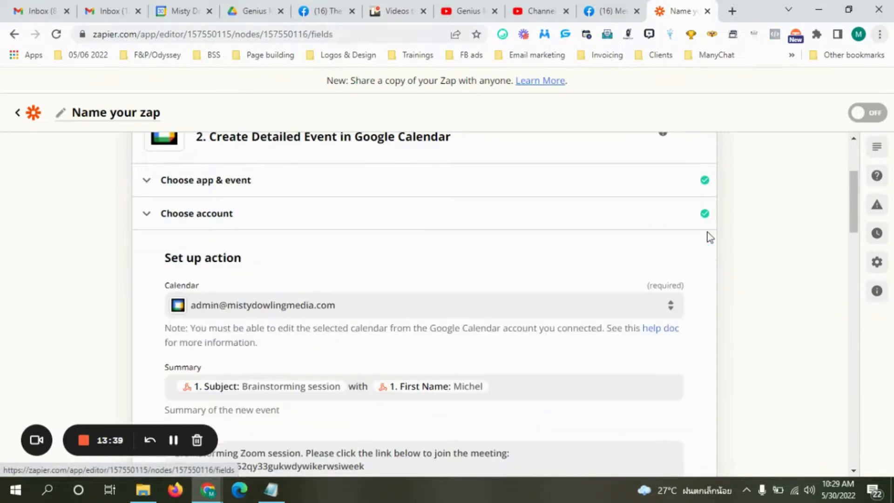
drag(852, 202, 892, 405)
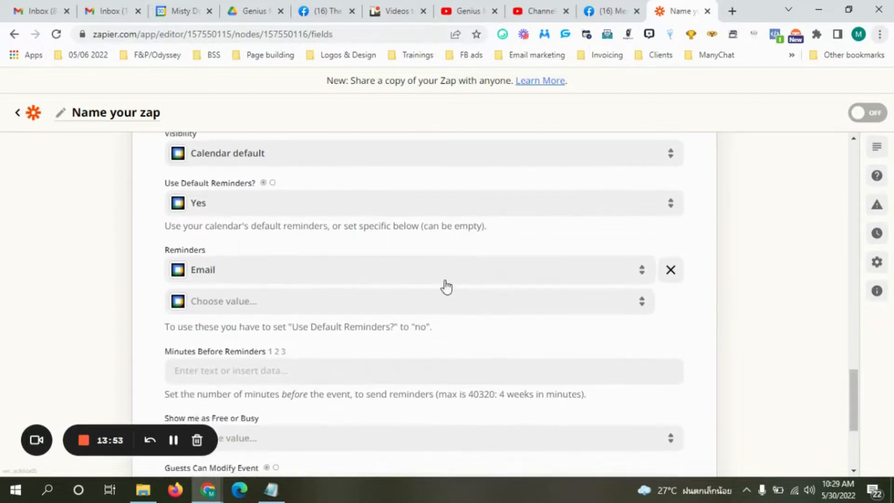
click(246, 205)
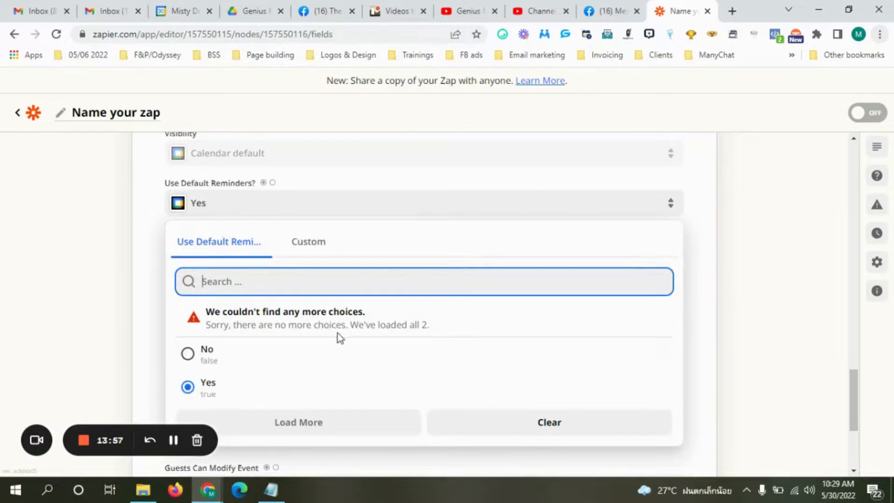
click(710, 244)
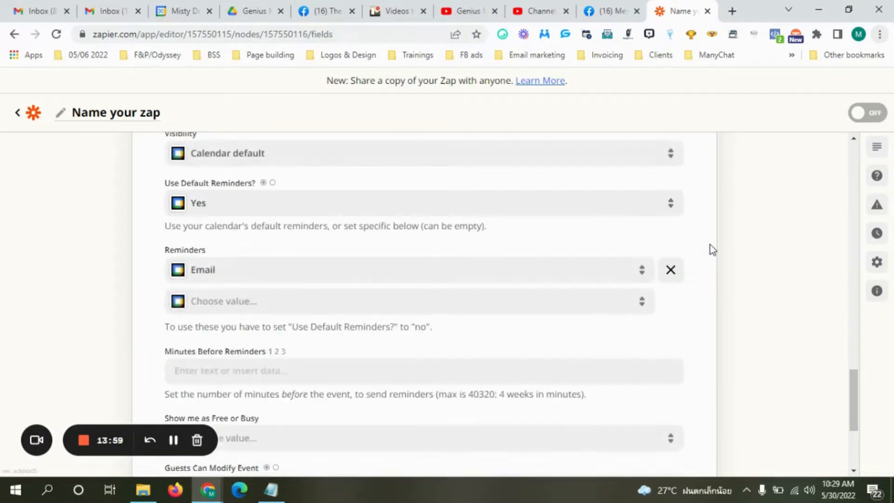
click(369, 278)
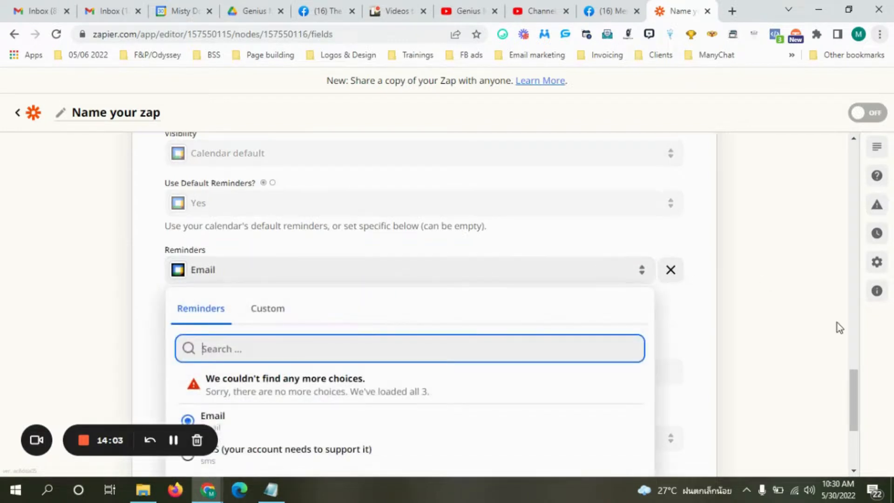
drag(854, 421, 867, 458)
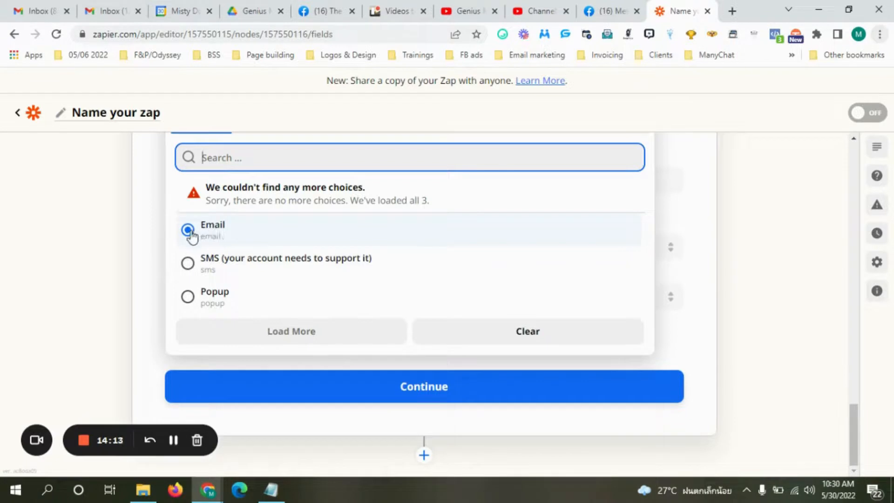
click(534, 336)
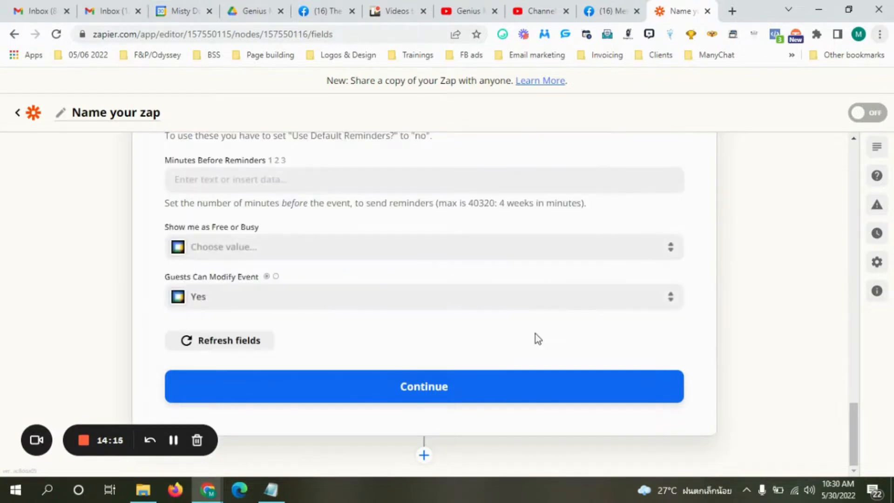
drag(855, 440, 860, 465)
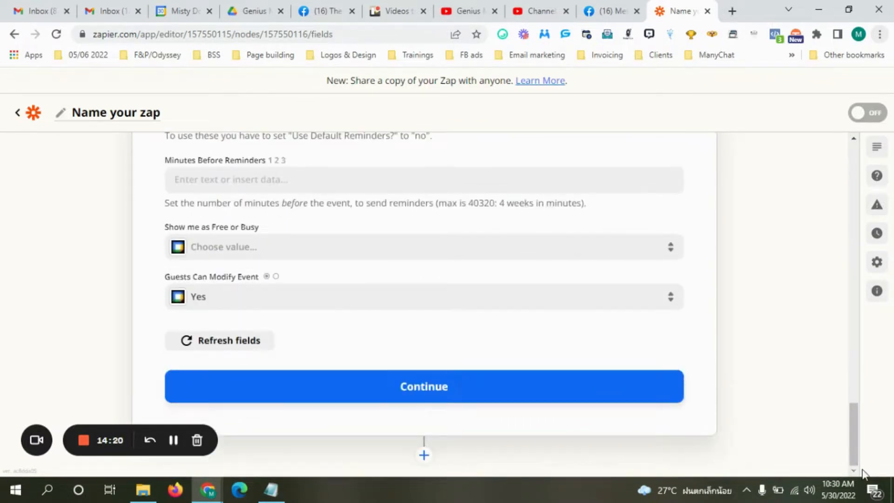
Rerun the Google Calendar action test so the Brainstorming session event is sent successfully.
click(425, 397)
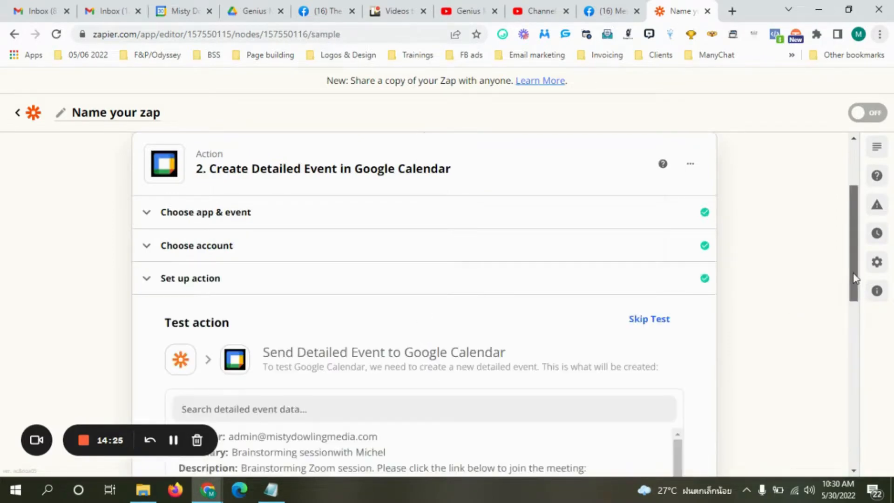
drag(855, 288, 857, 465)
click(555, 380)
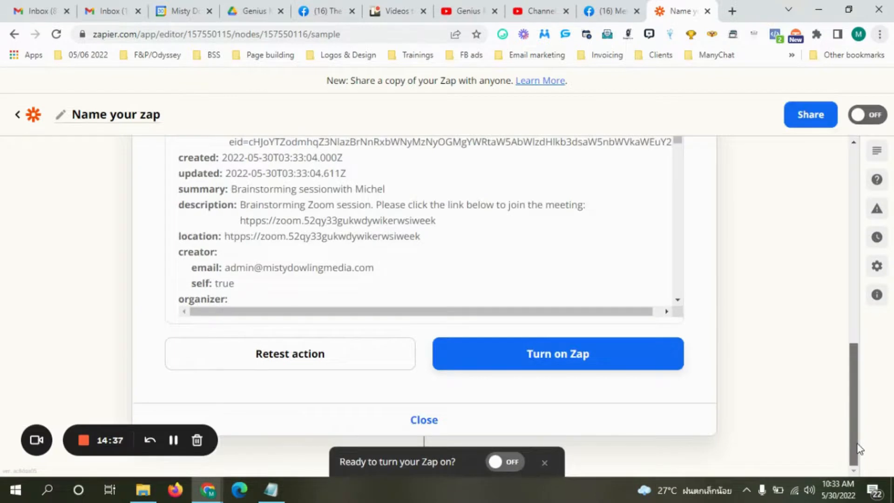
drag(856, 443, 850, 363)
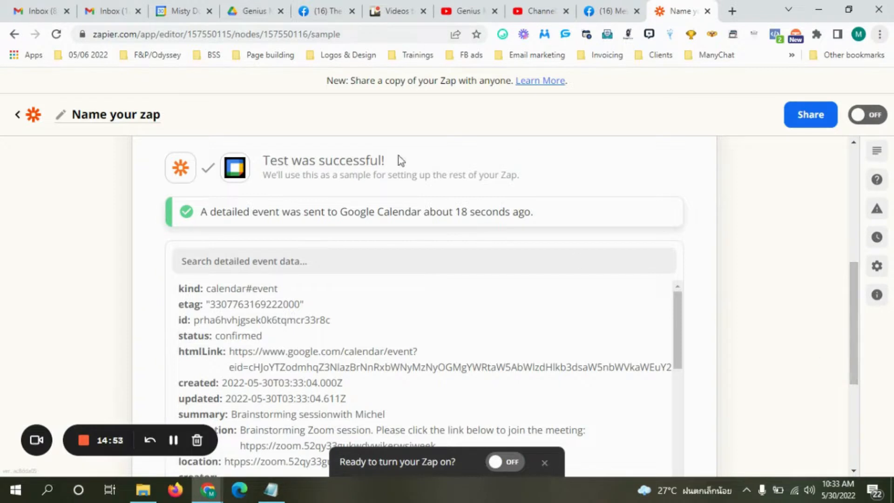
click(181, 13)
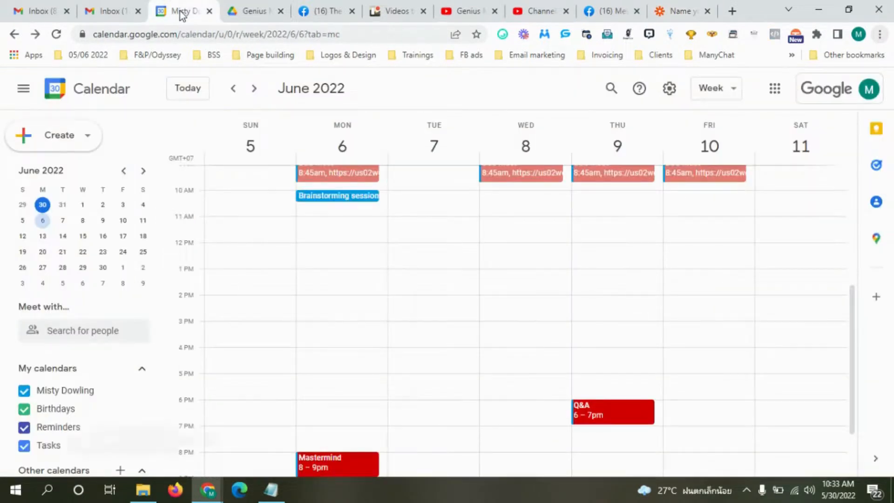
click(365, 199)
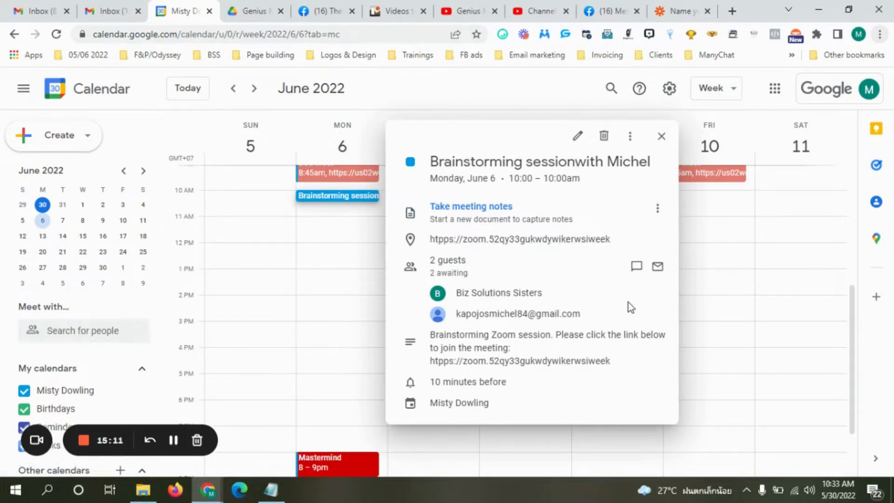
mouse_move(628, 303)
click(661, 137)
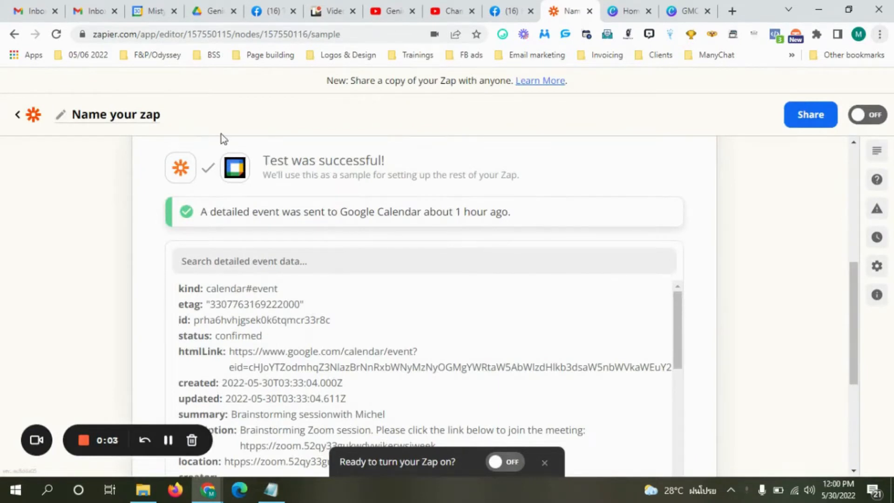
Rename the Zap to 'Notifications' and switch it on.
click(134, 119)
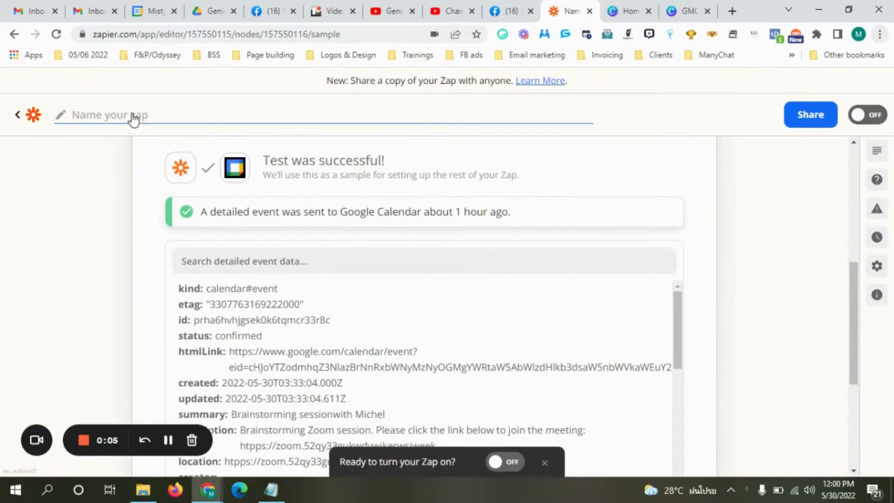
text(Notifications)
drag(854, 275, 855, 349)
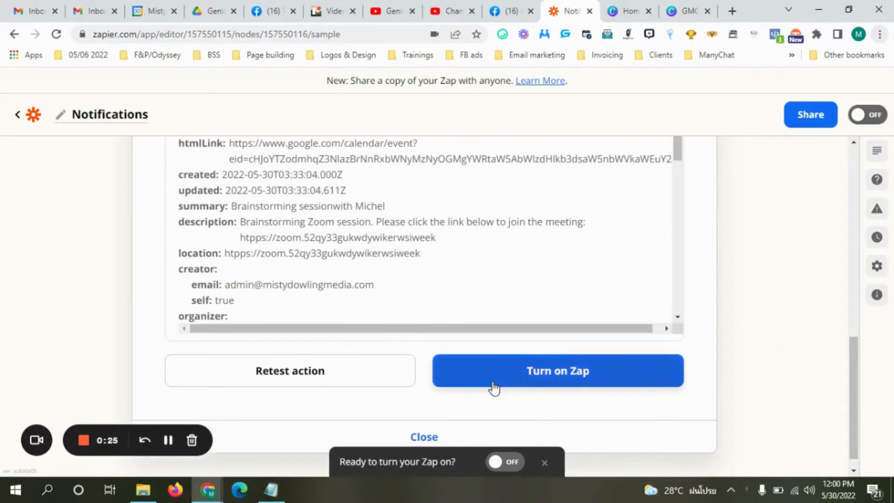
click(507, 464)
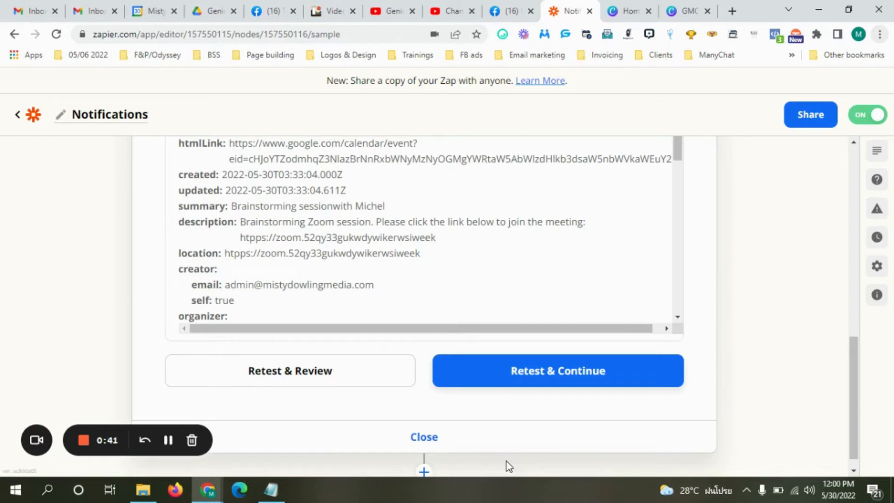
scroll(851, 350, down, 1)
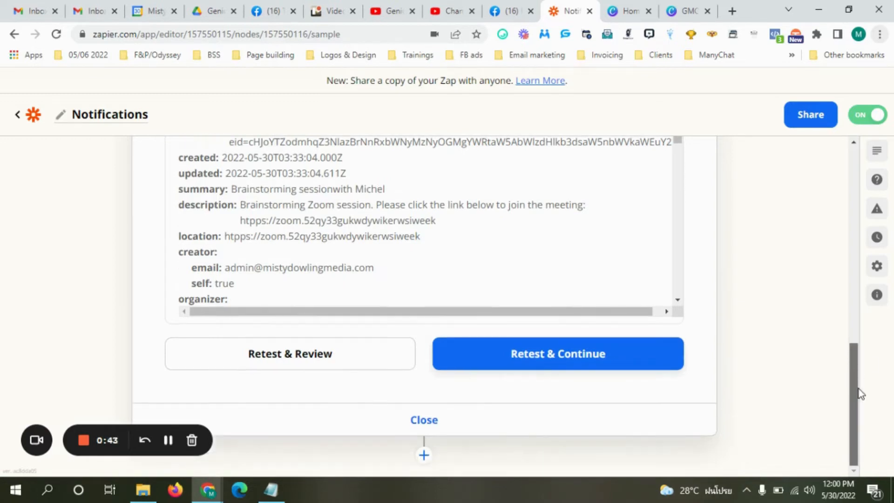